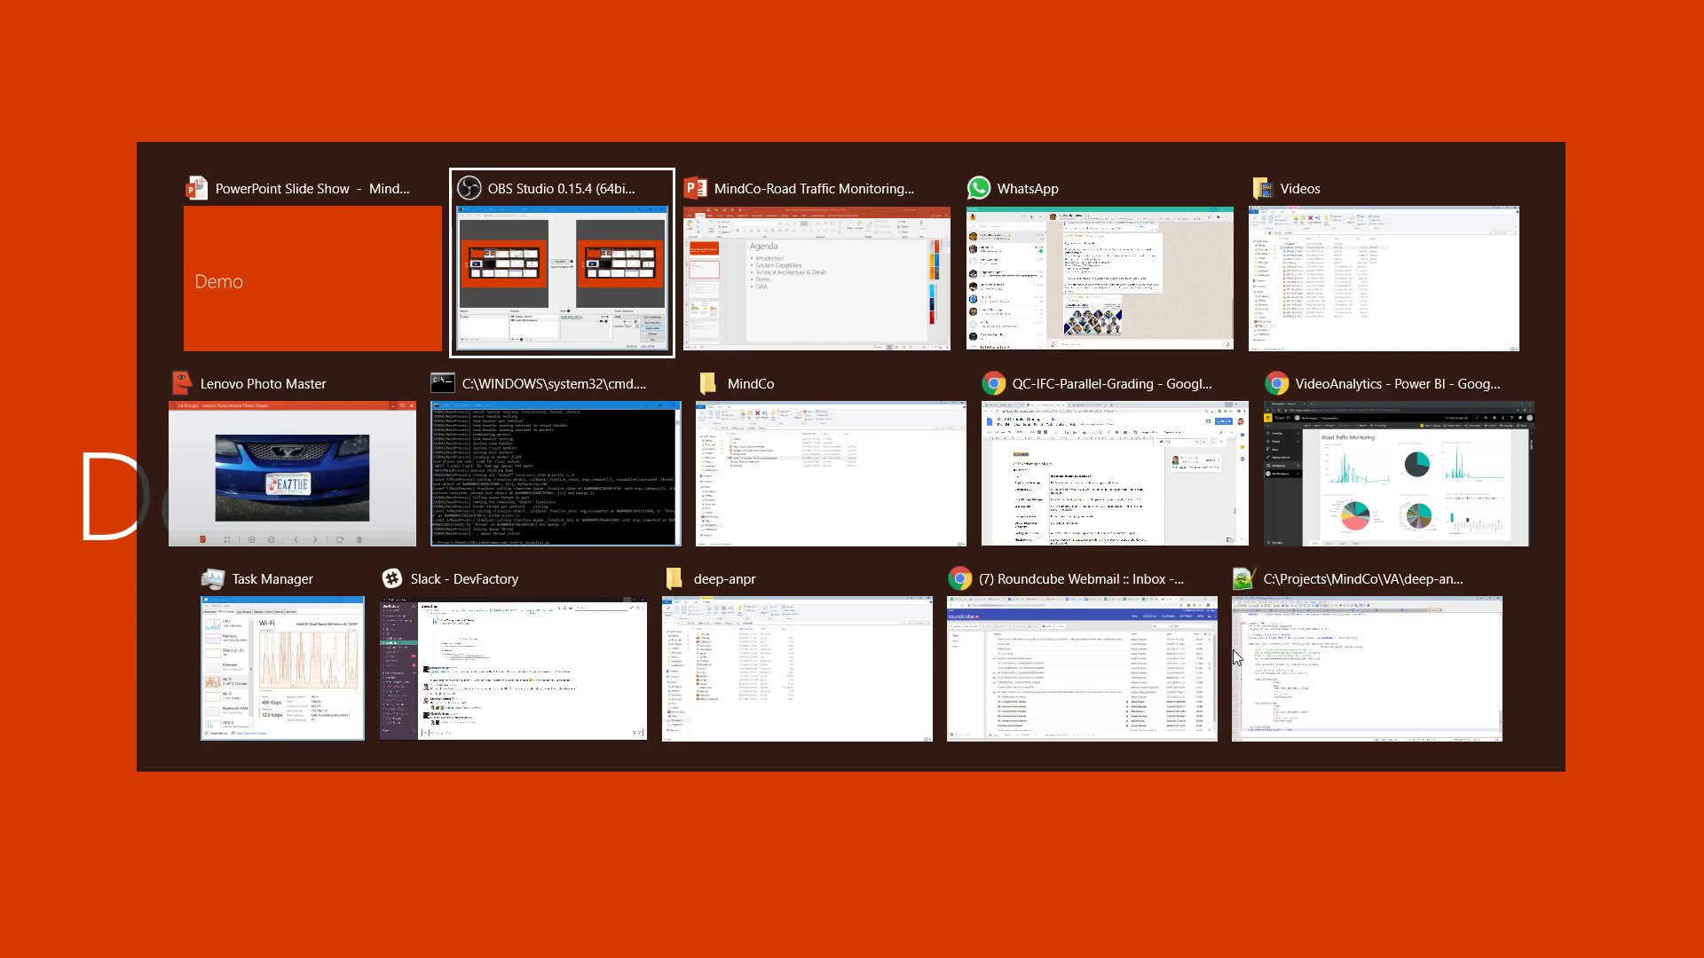
From the deep-anpr window, go up to the VA folder and open the videoframe folder
key(Tab)
key(Tab)
key(Tab)
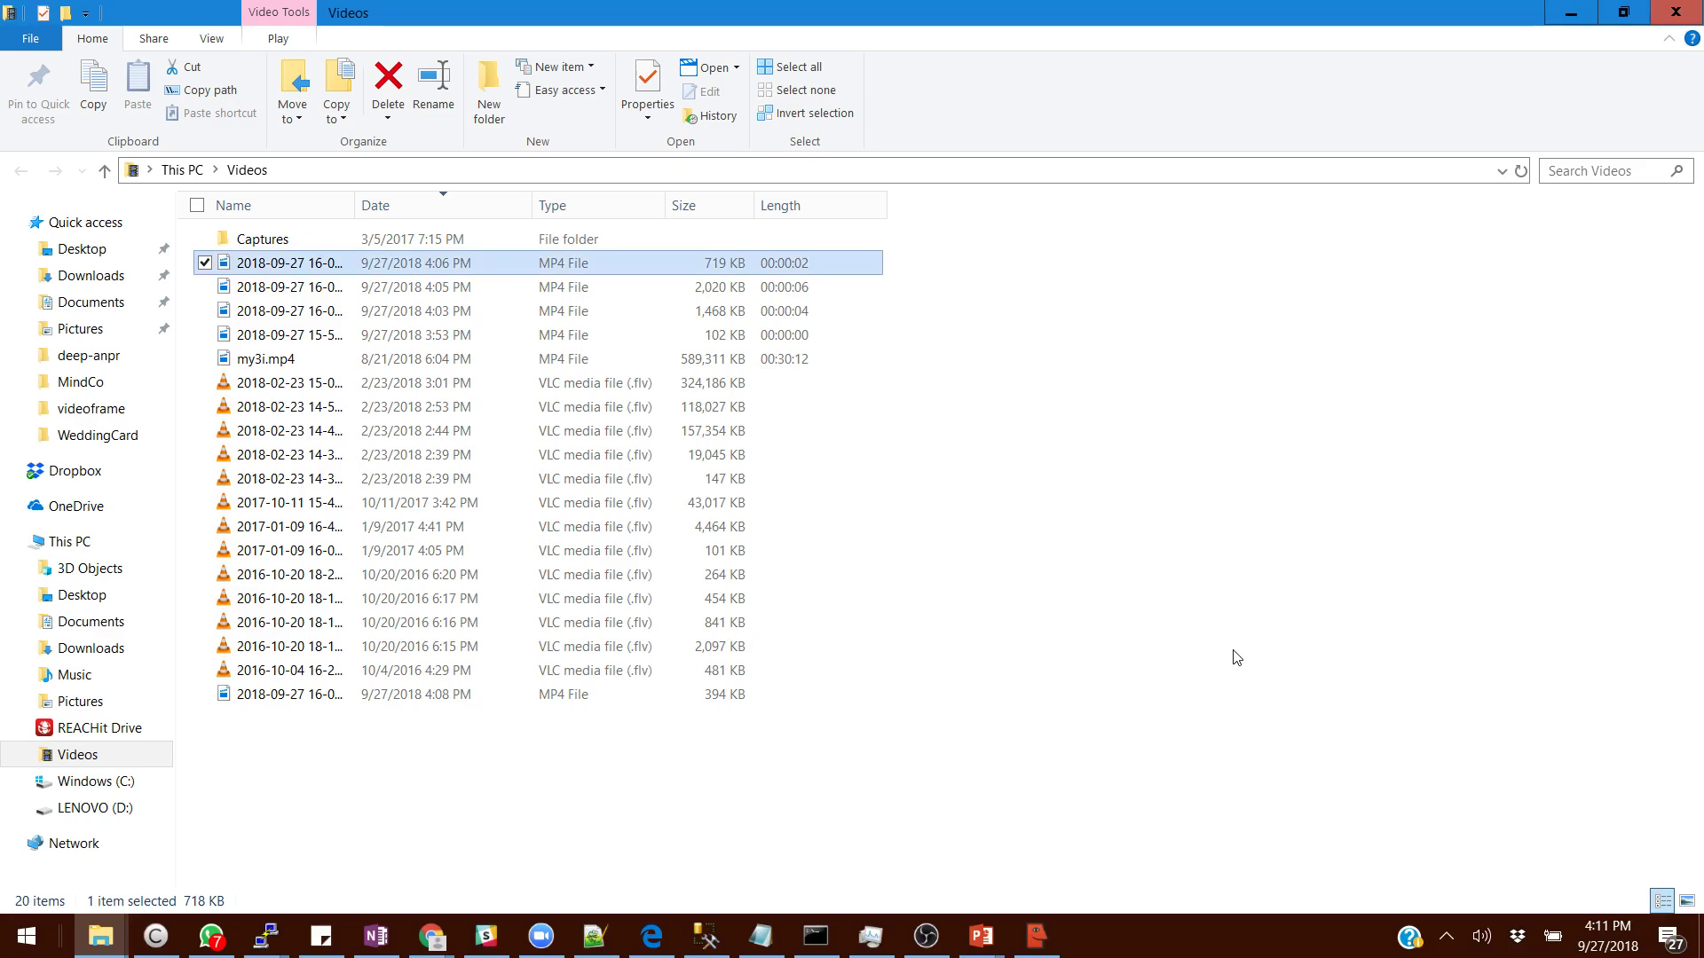
click(107, 932)
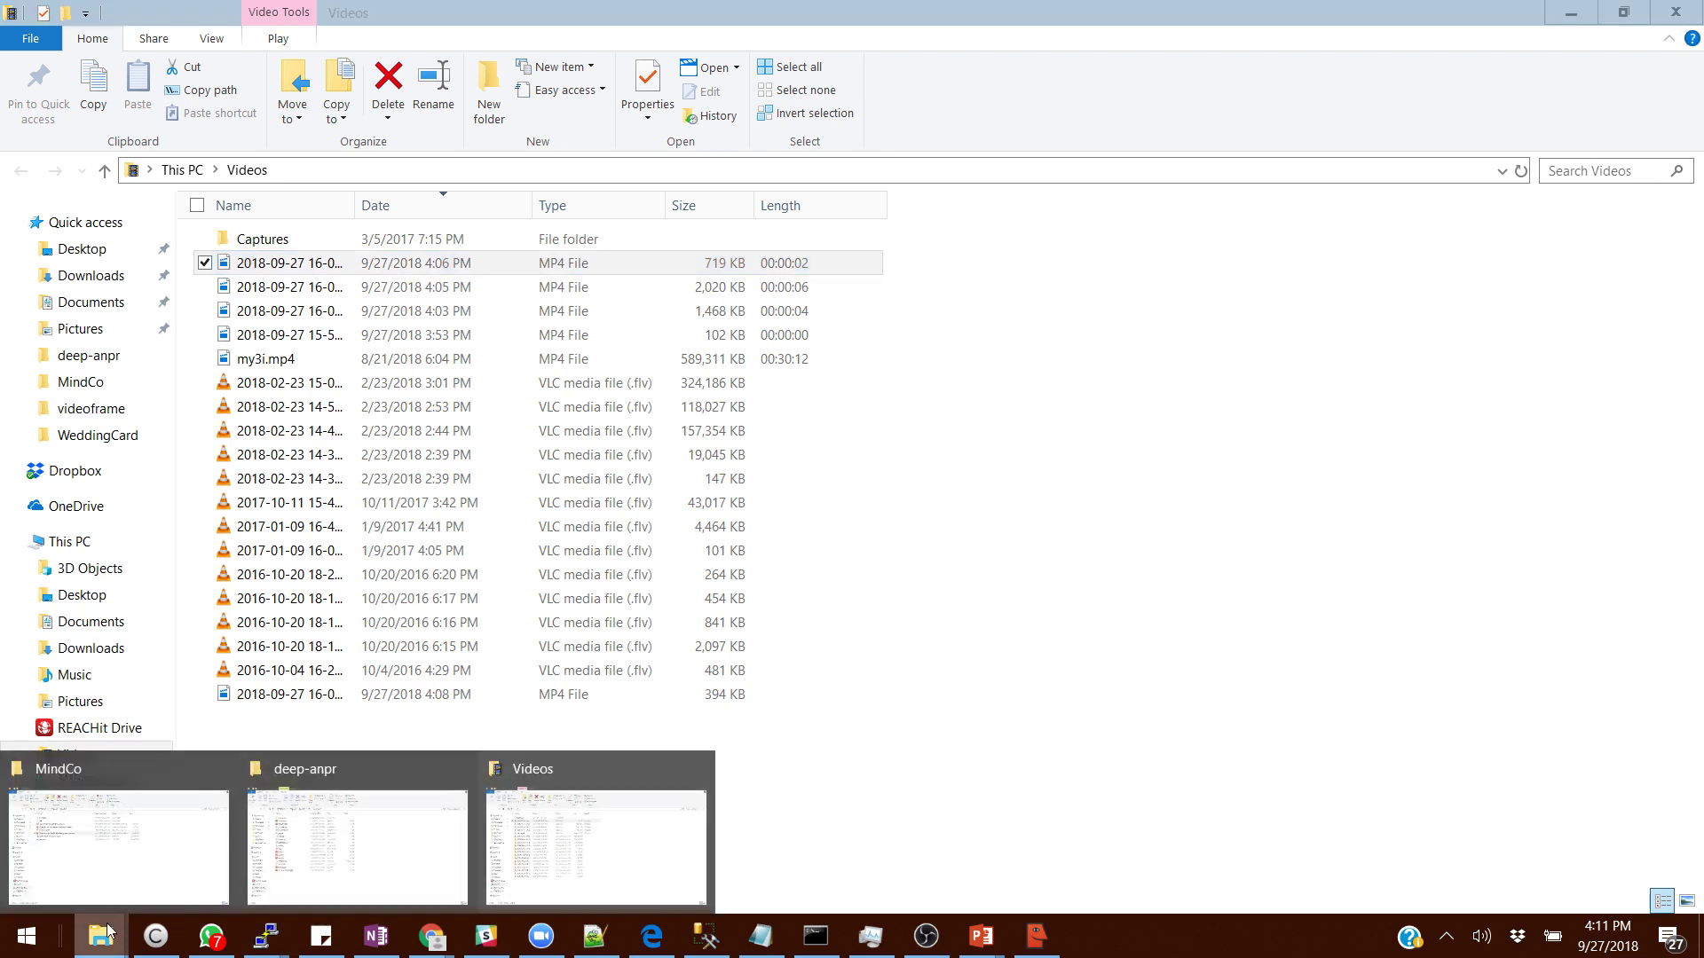
click(326, 776)
click(474, 169)
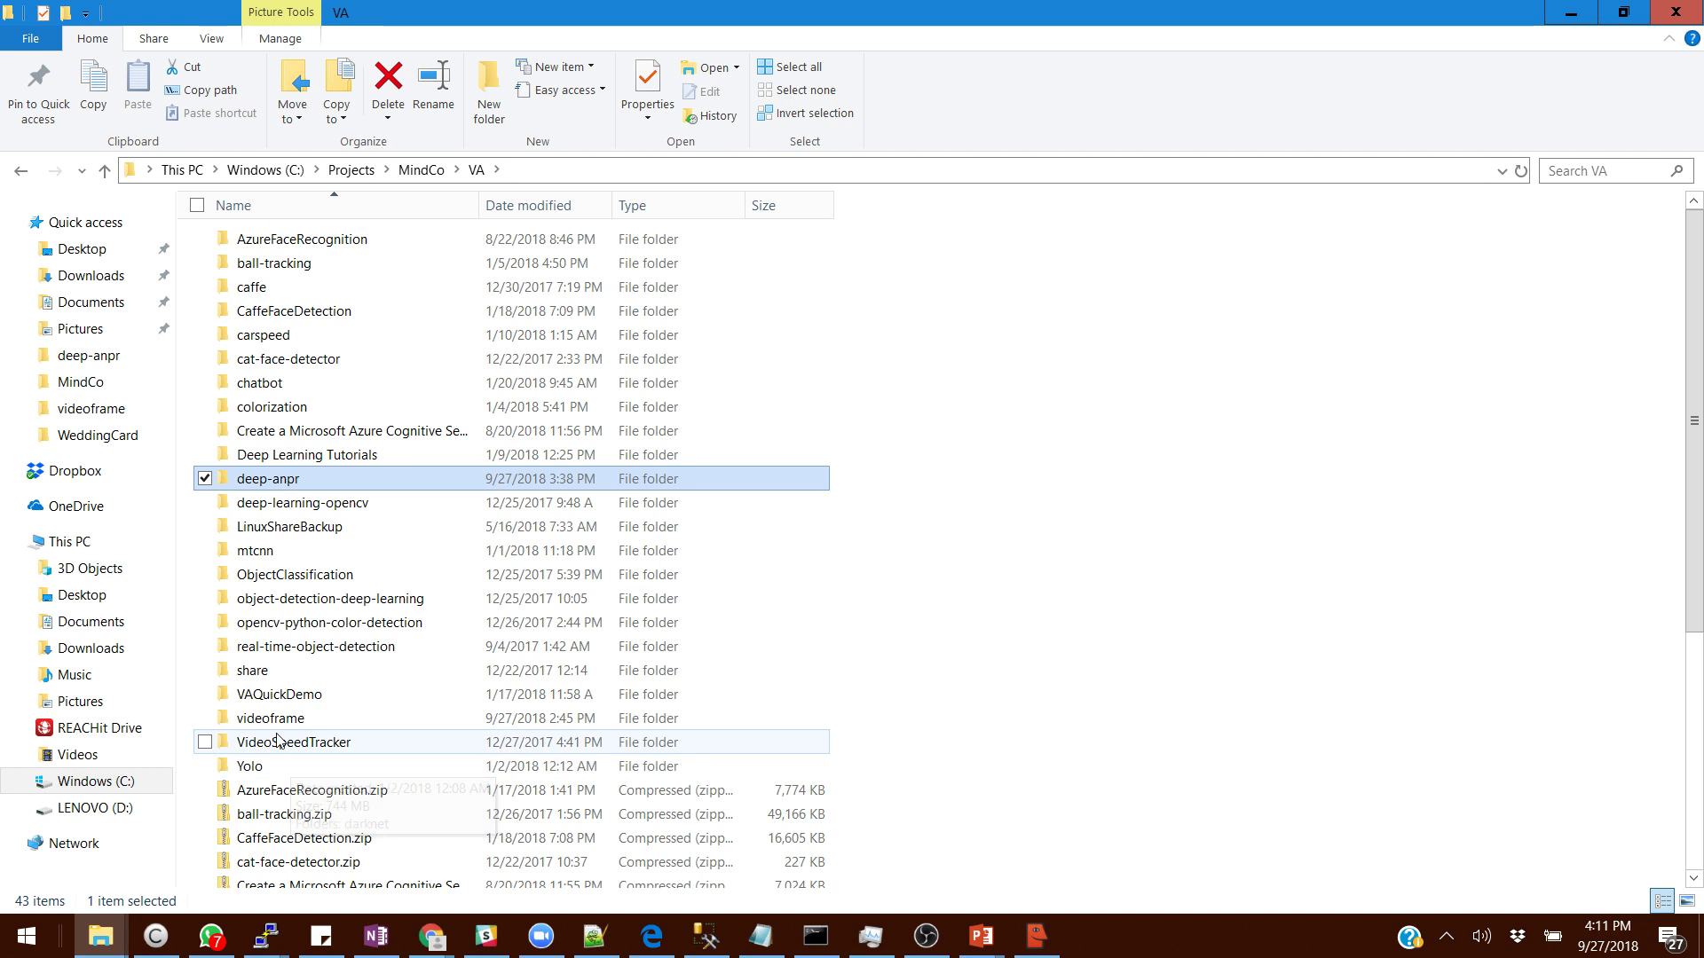
double_click(271, 718)
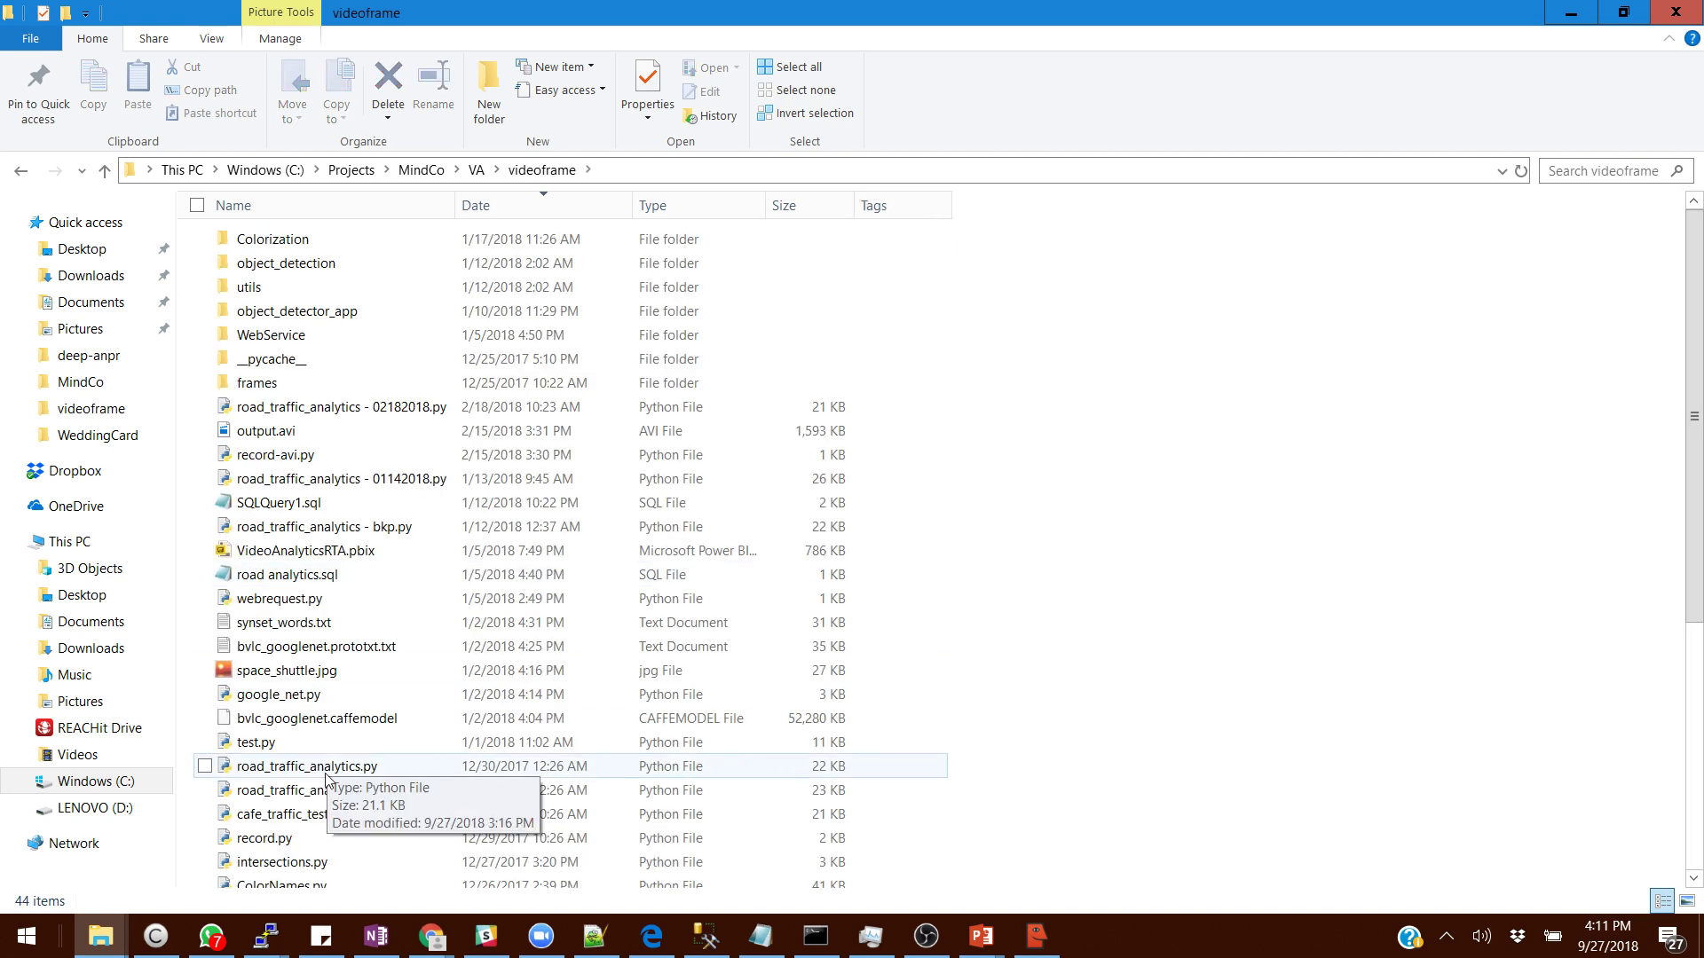
Play the FroggerHighway.mp4 highway clip in Movies & TV, then close the player
click(266, 839)
scroll(266, 843, down, 5)
click(301, 876)
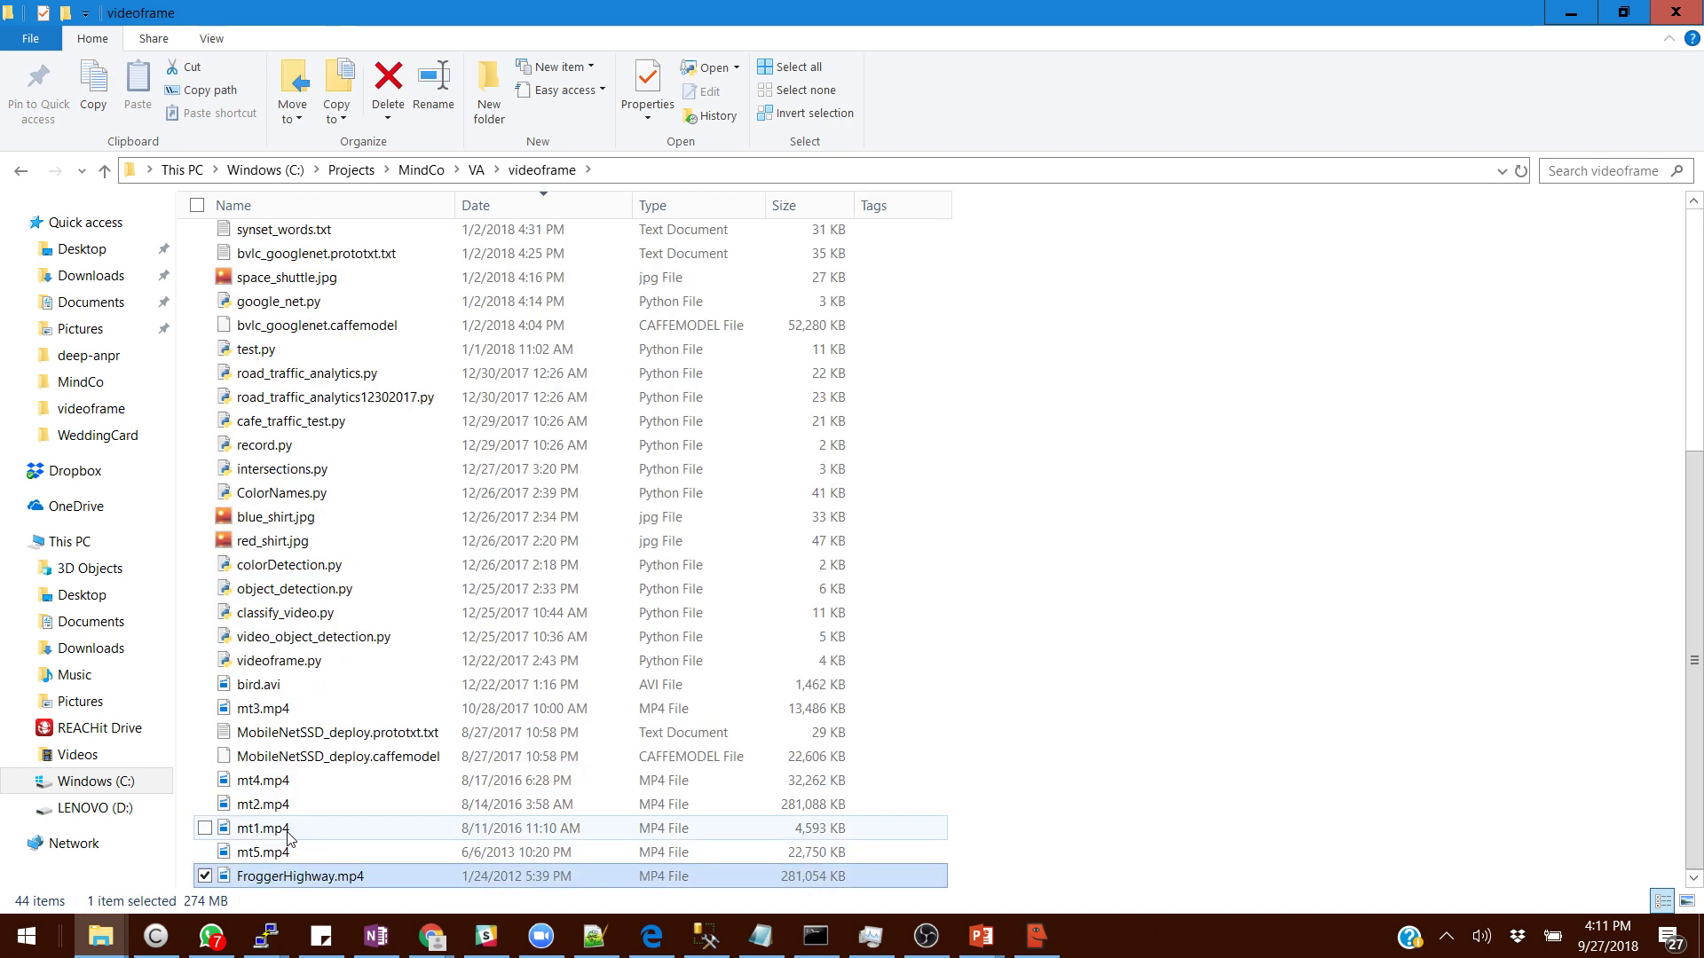
double_click(327, 878)
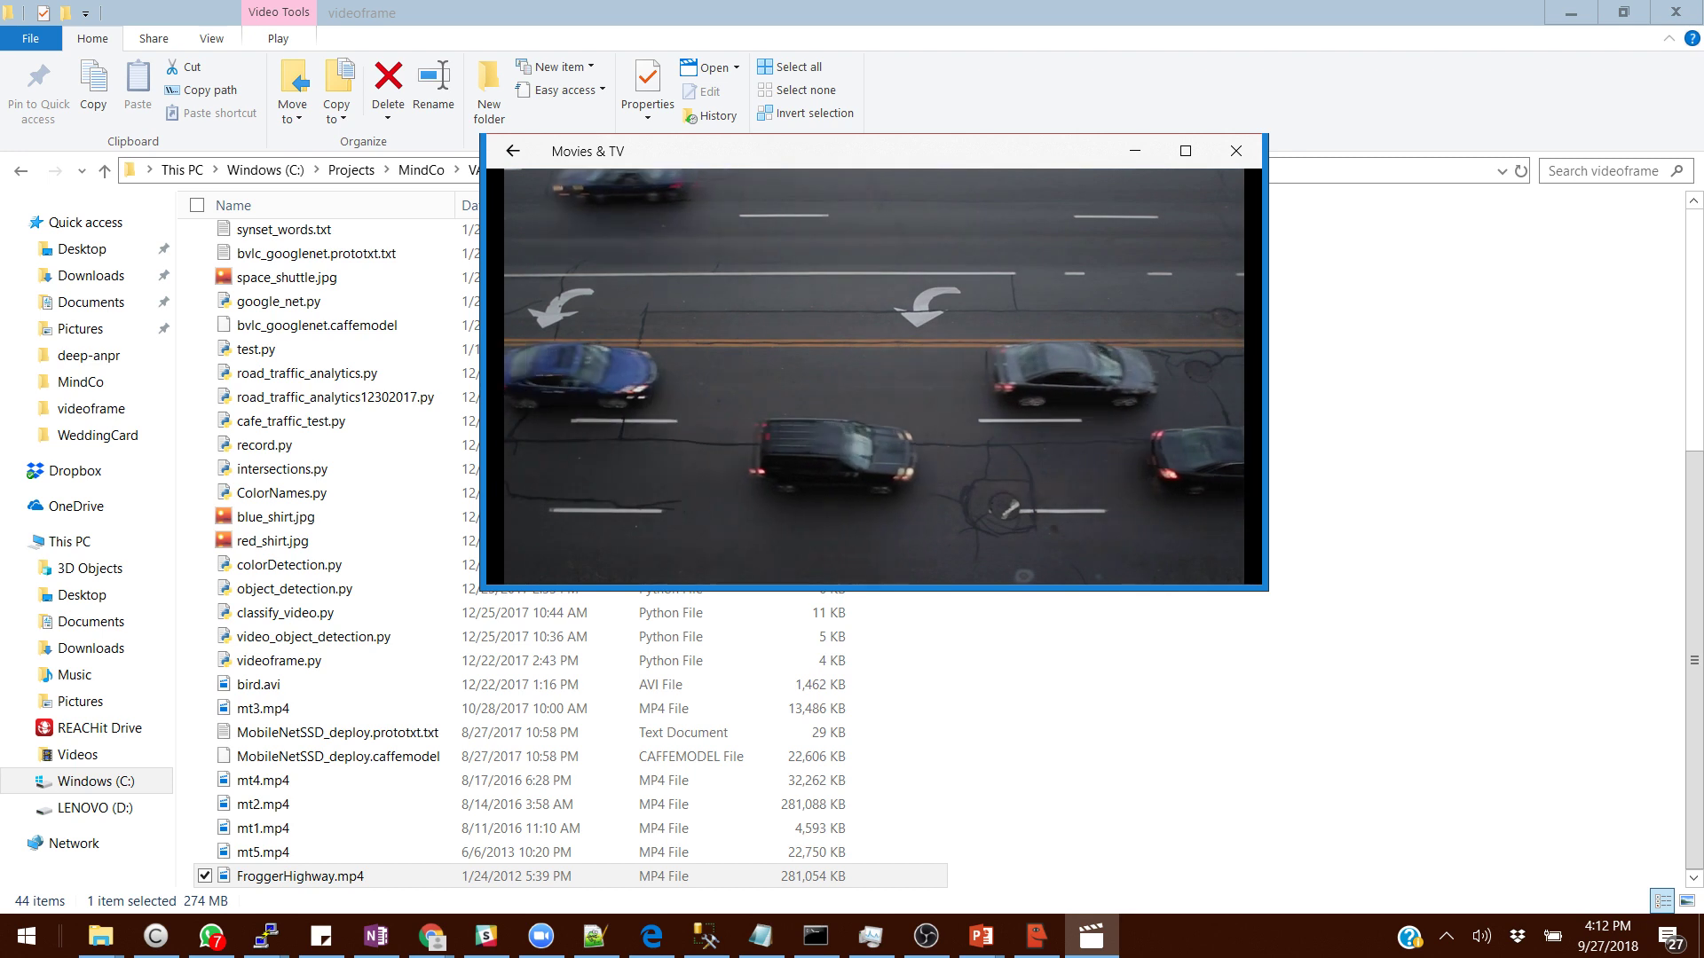
click(1226, 158)
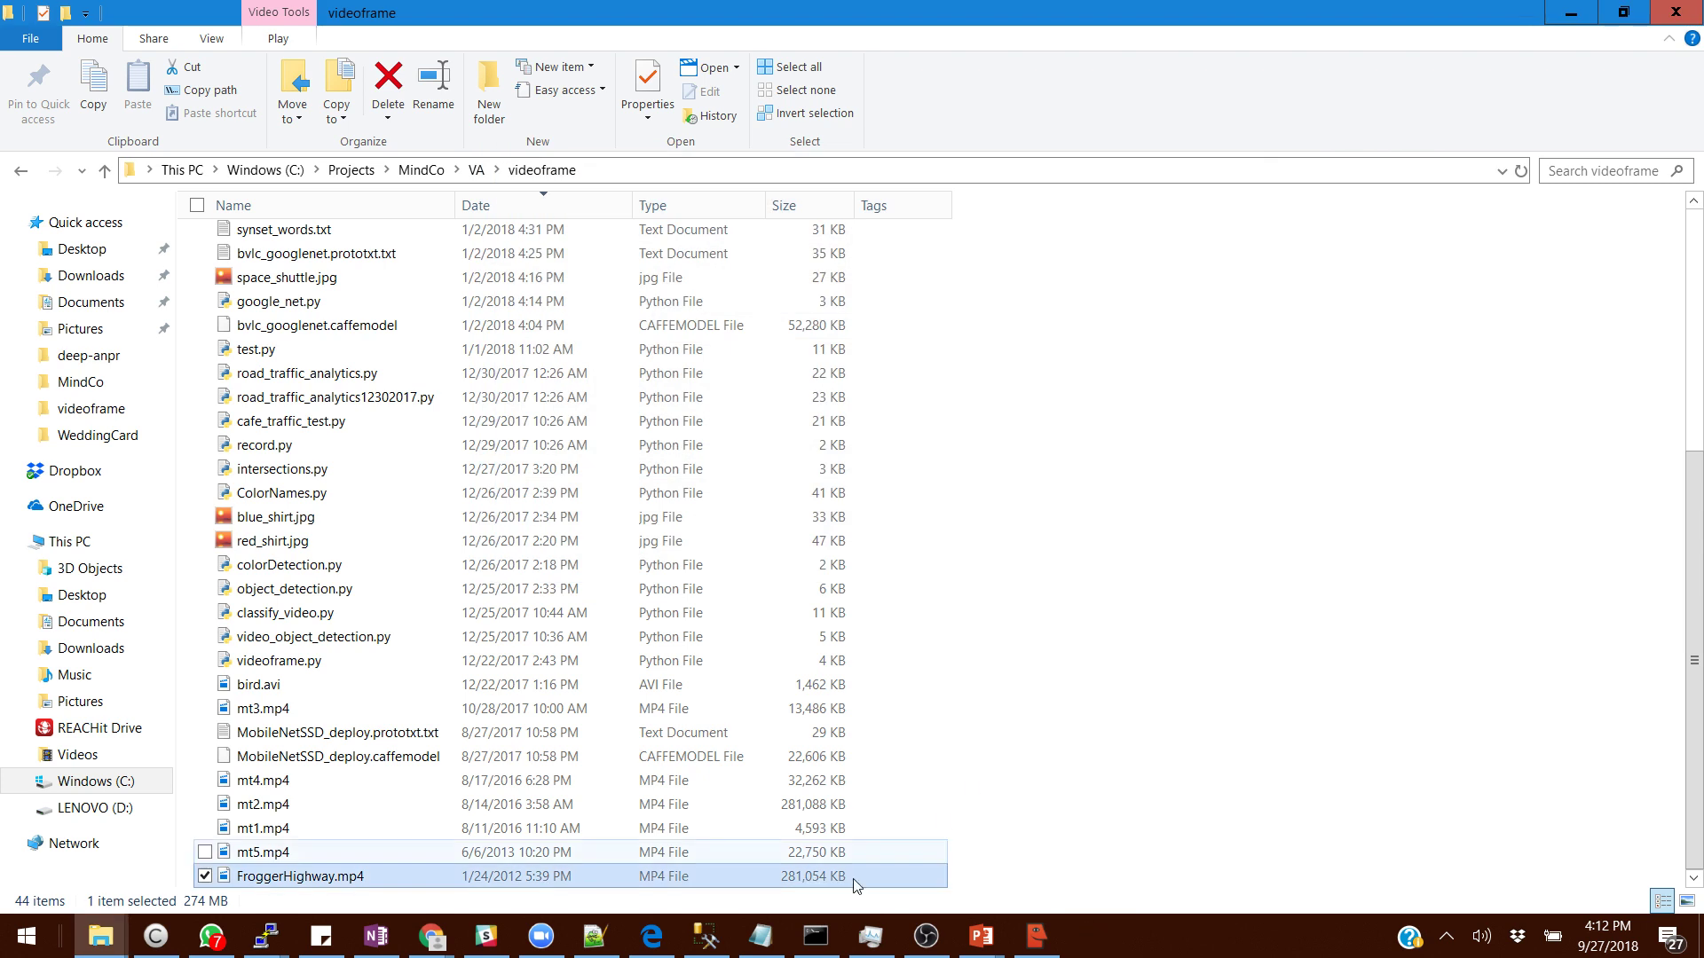
Run road_traffic_analytics.py in the command console and maximize the console window
click(816, 937)
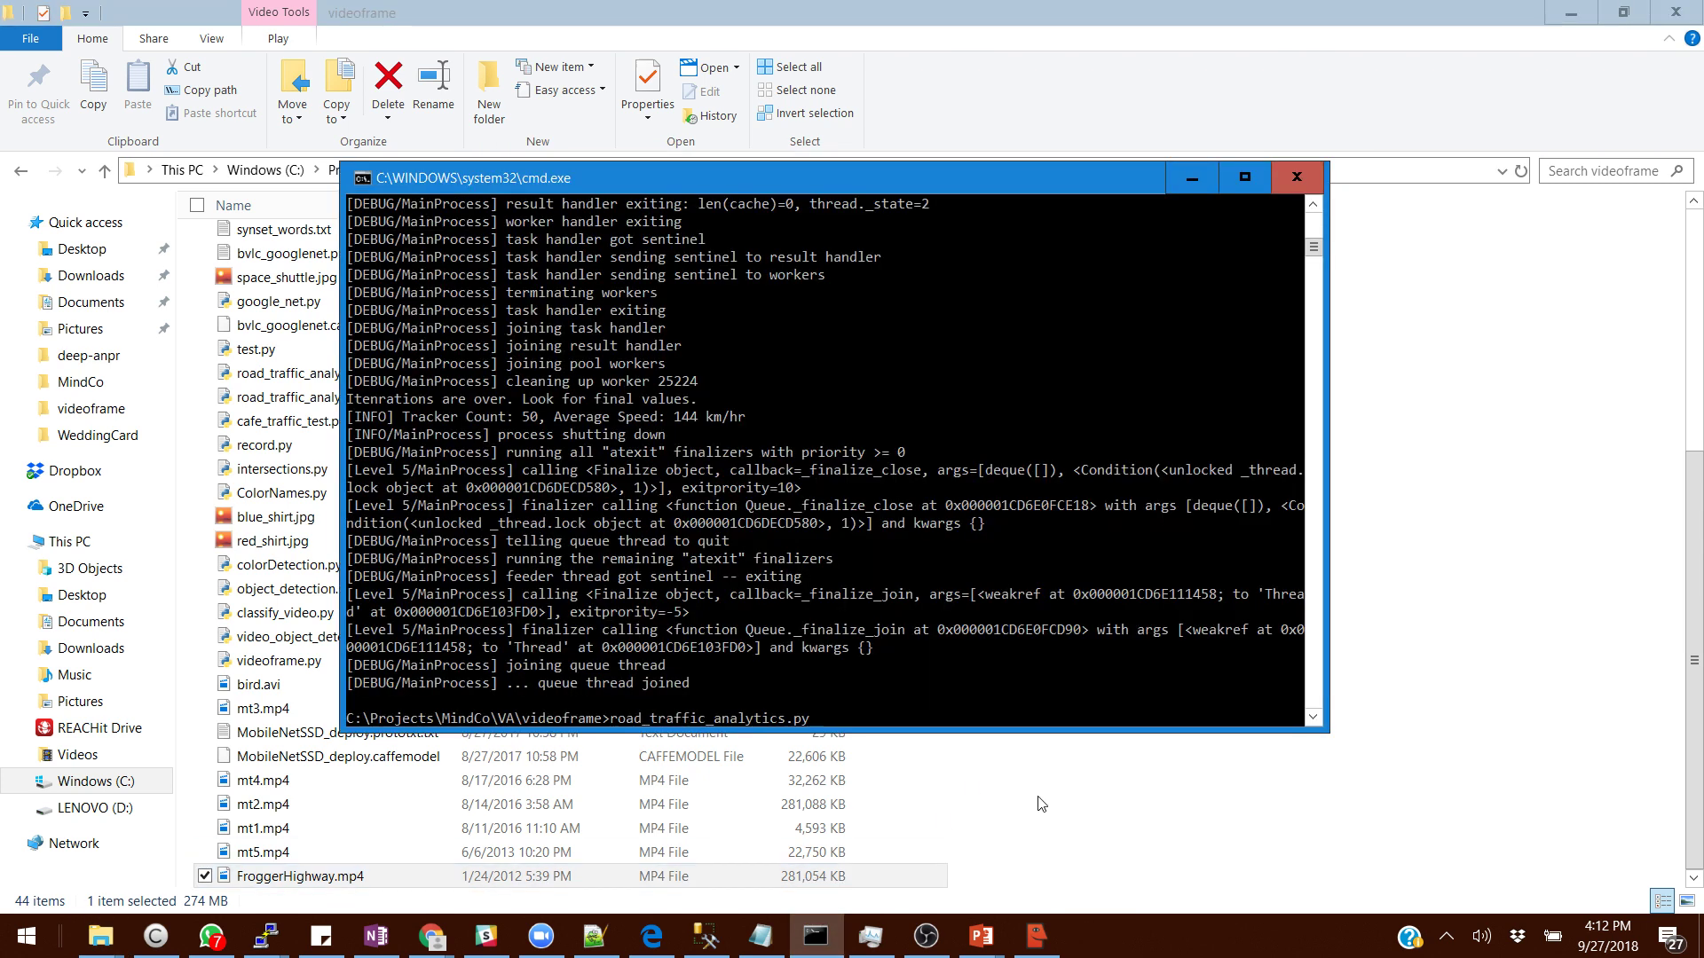
key(Return)
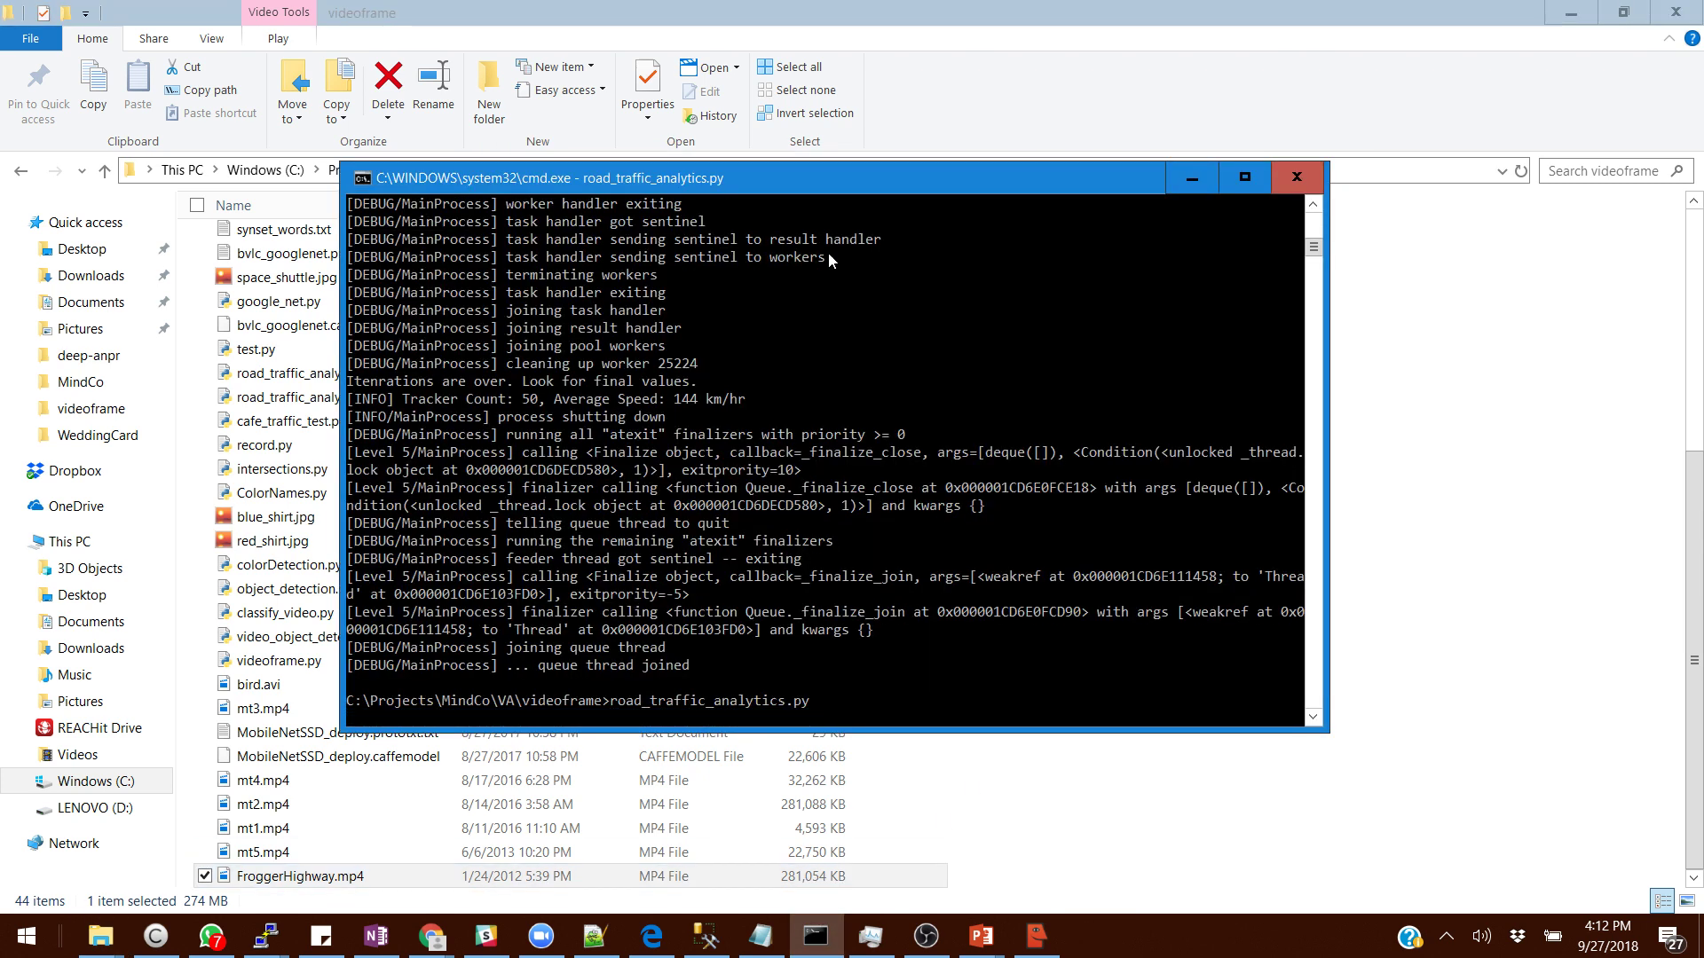
drag(824, 188, 803, 165)
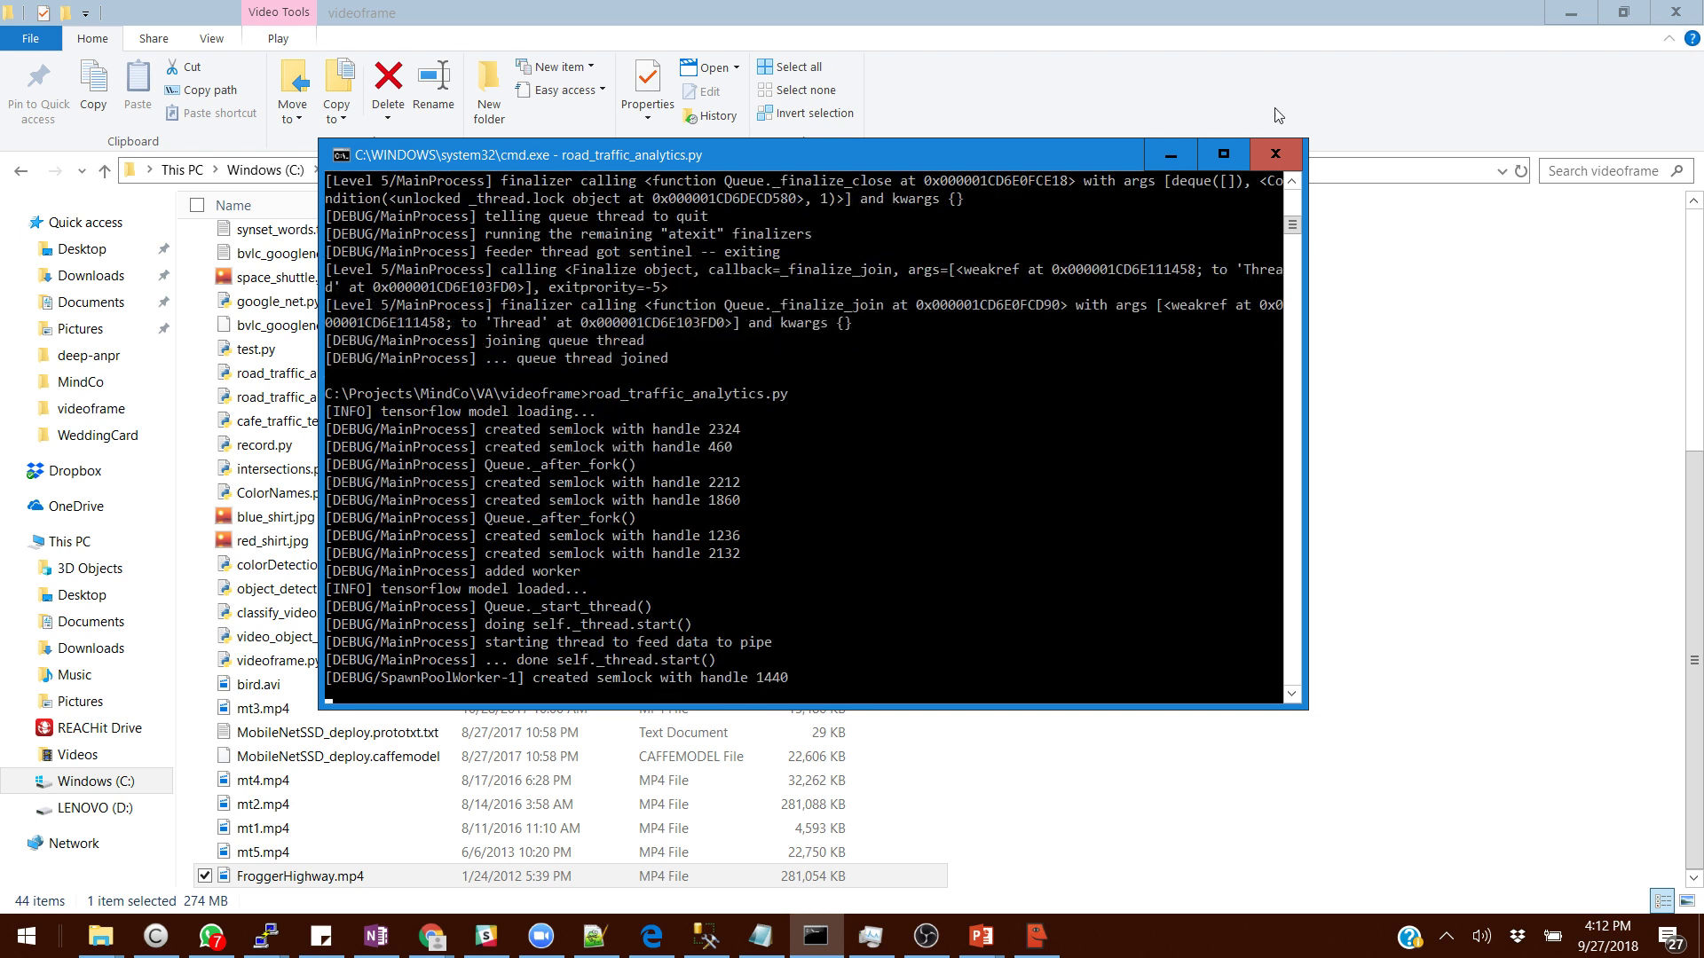
click(1222, 154)
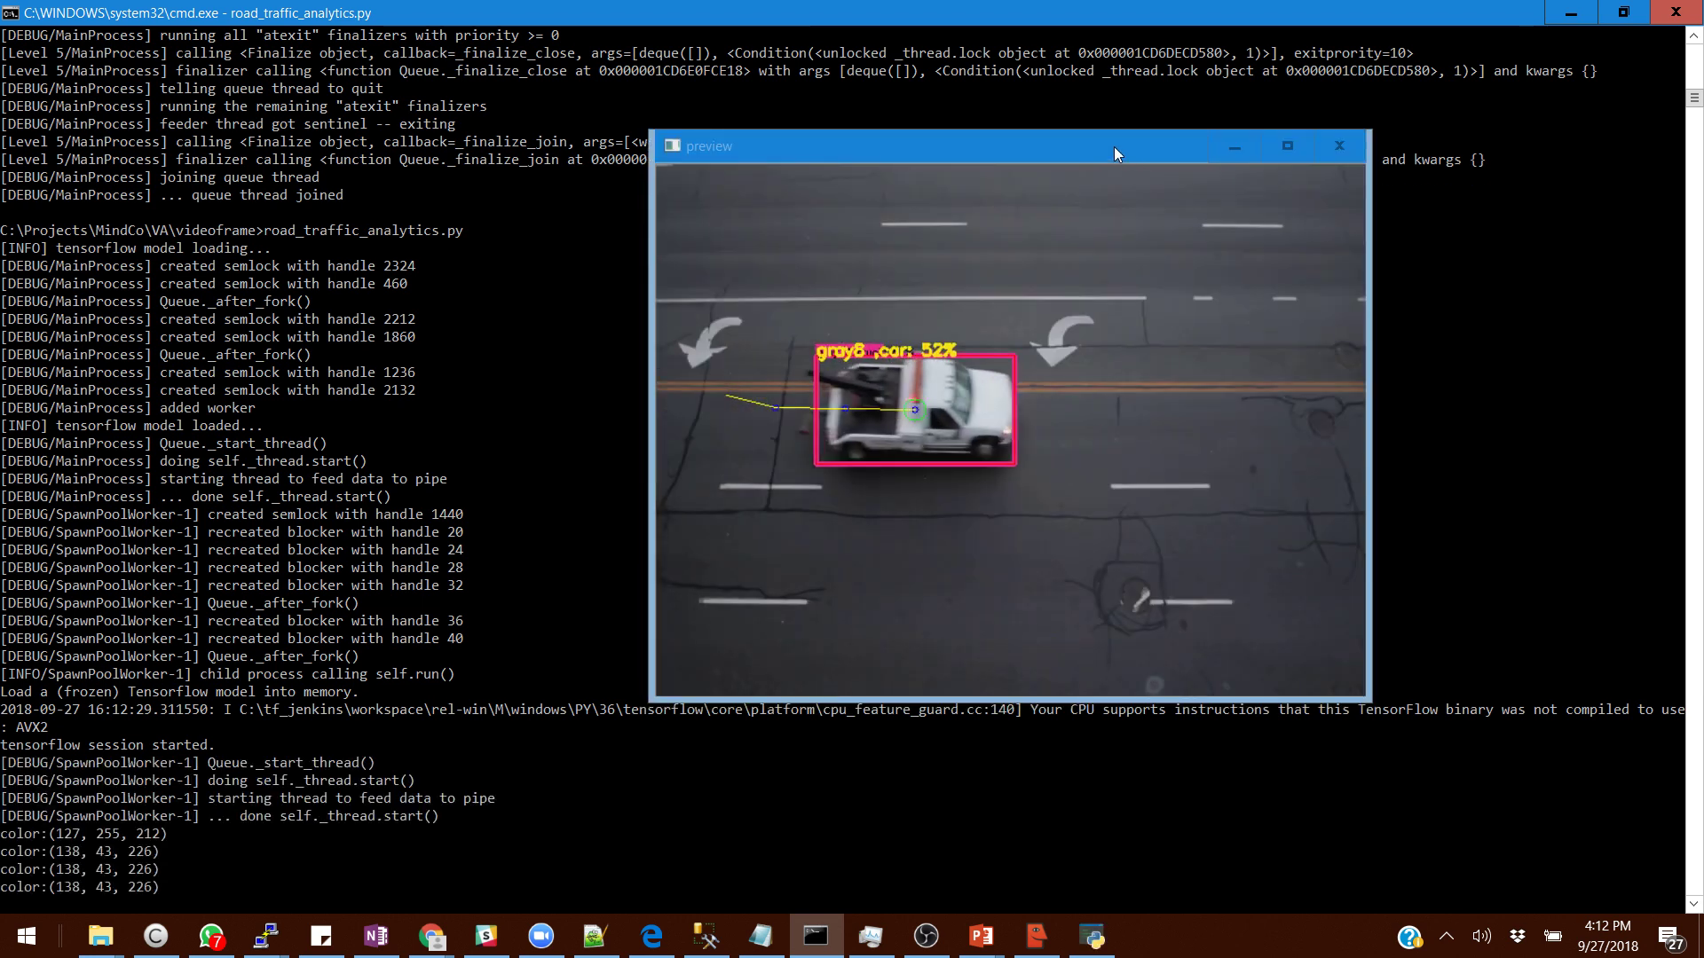
Move the vehicle-tracking preview window to the right side of the screen, then switch windows
drag(1114, 147, 916, 159)
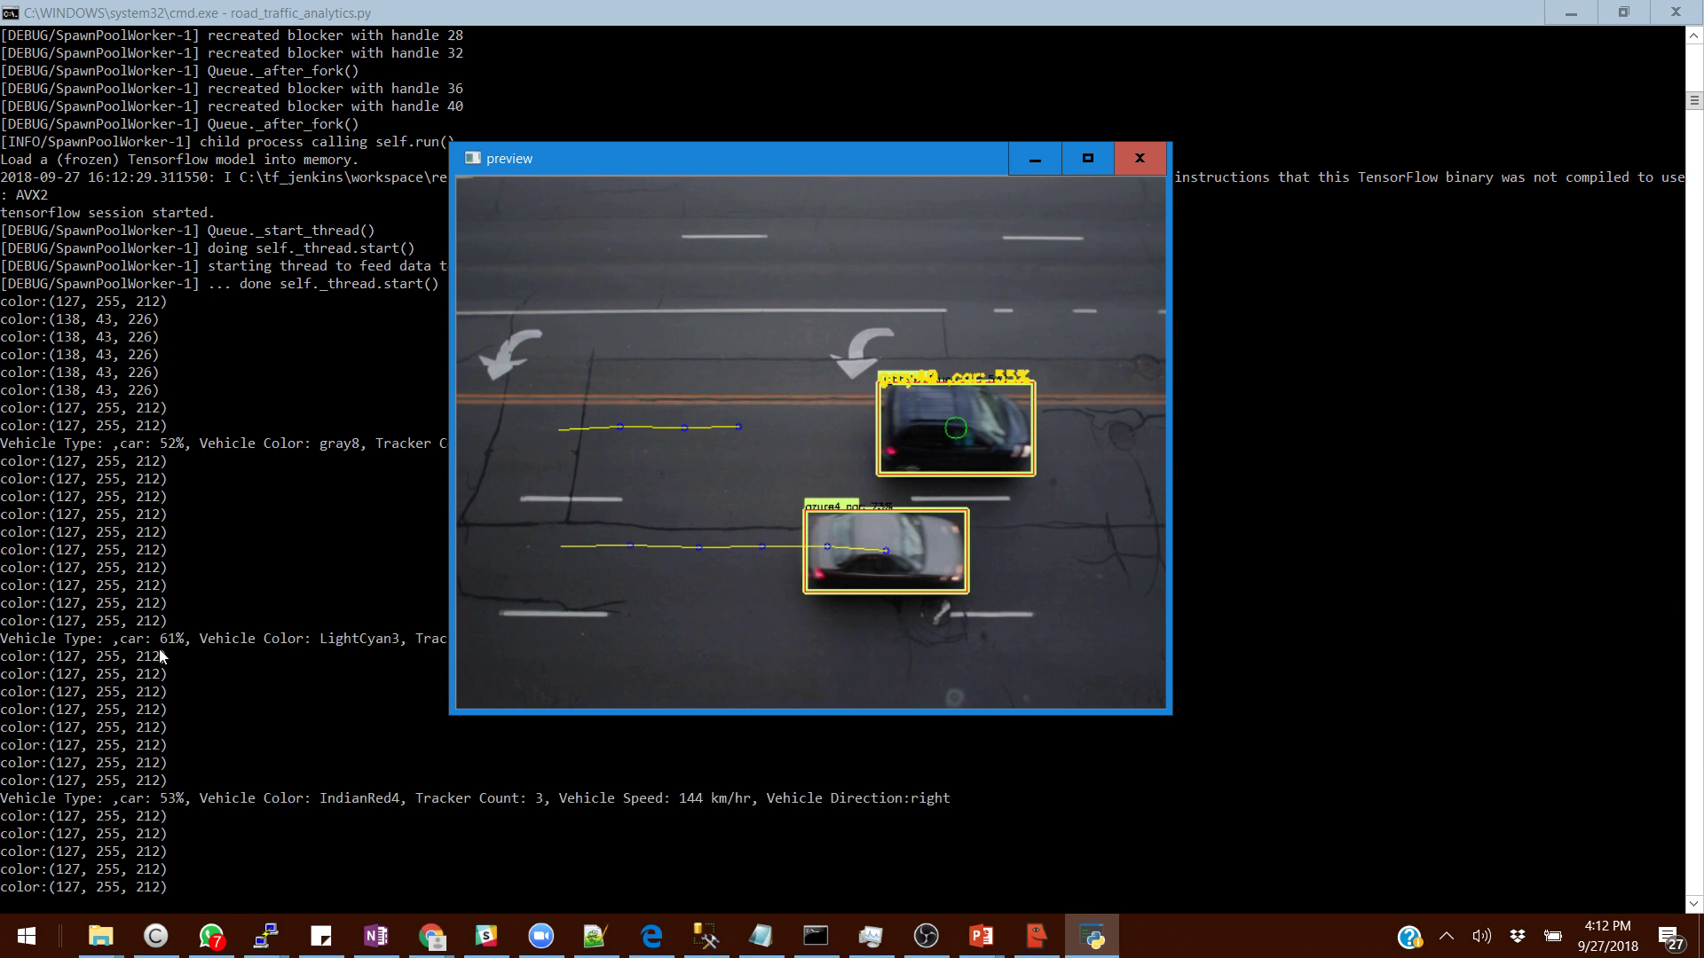
drag(834, 157, 1280, 86)
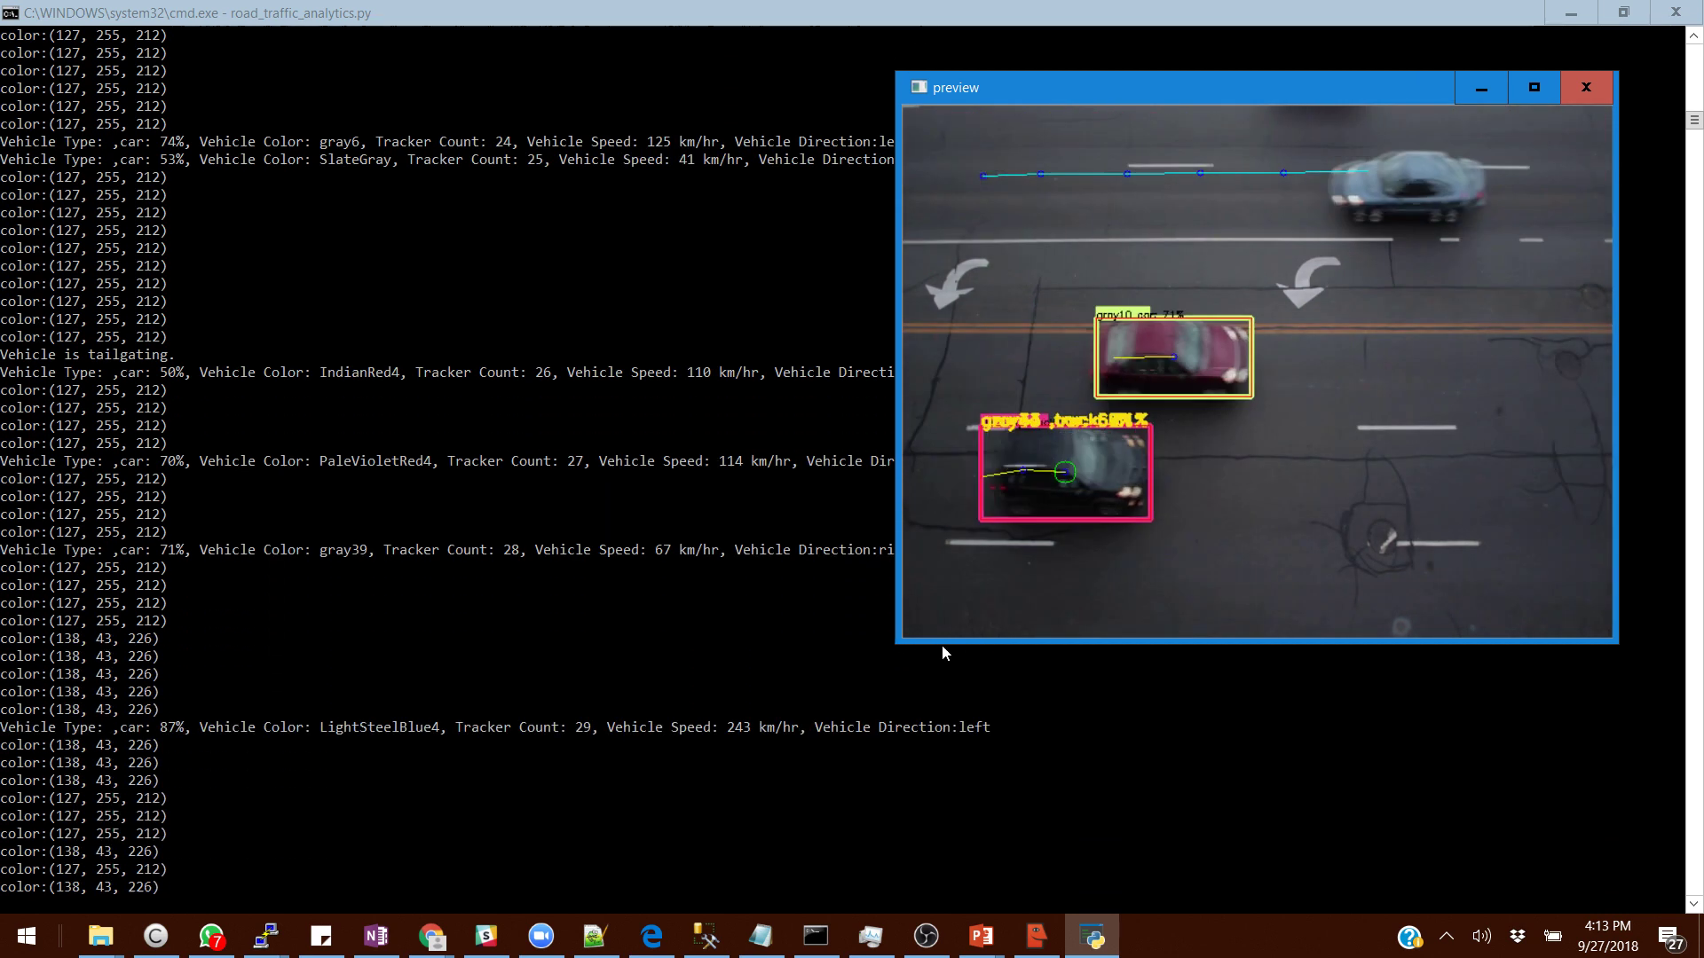
key(alt+Tab)
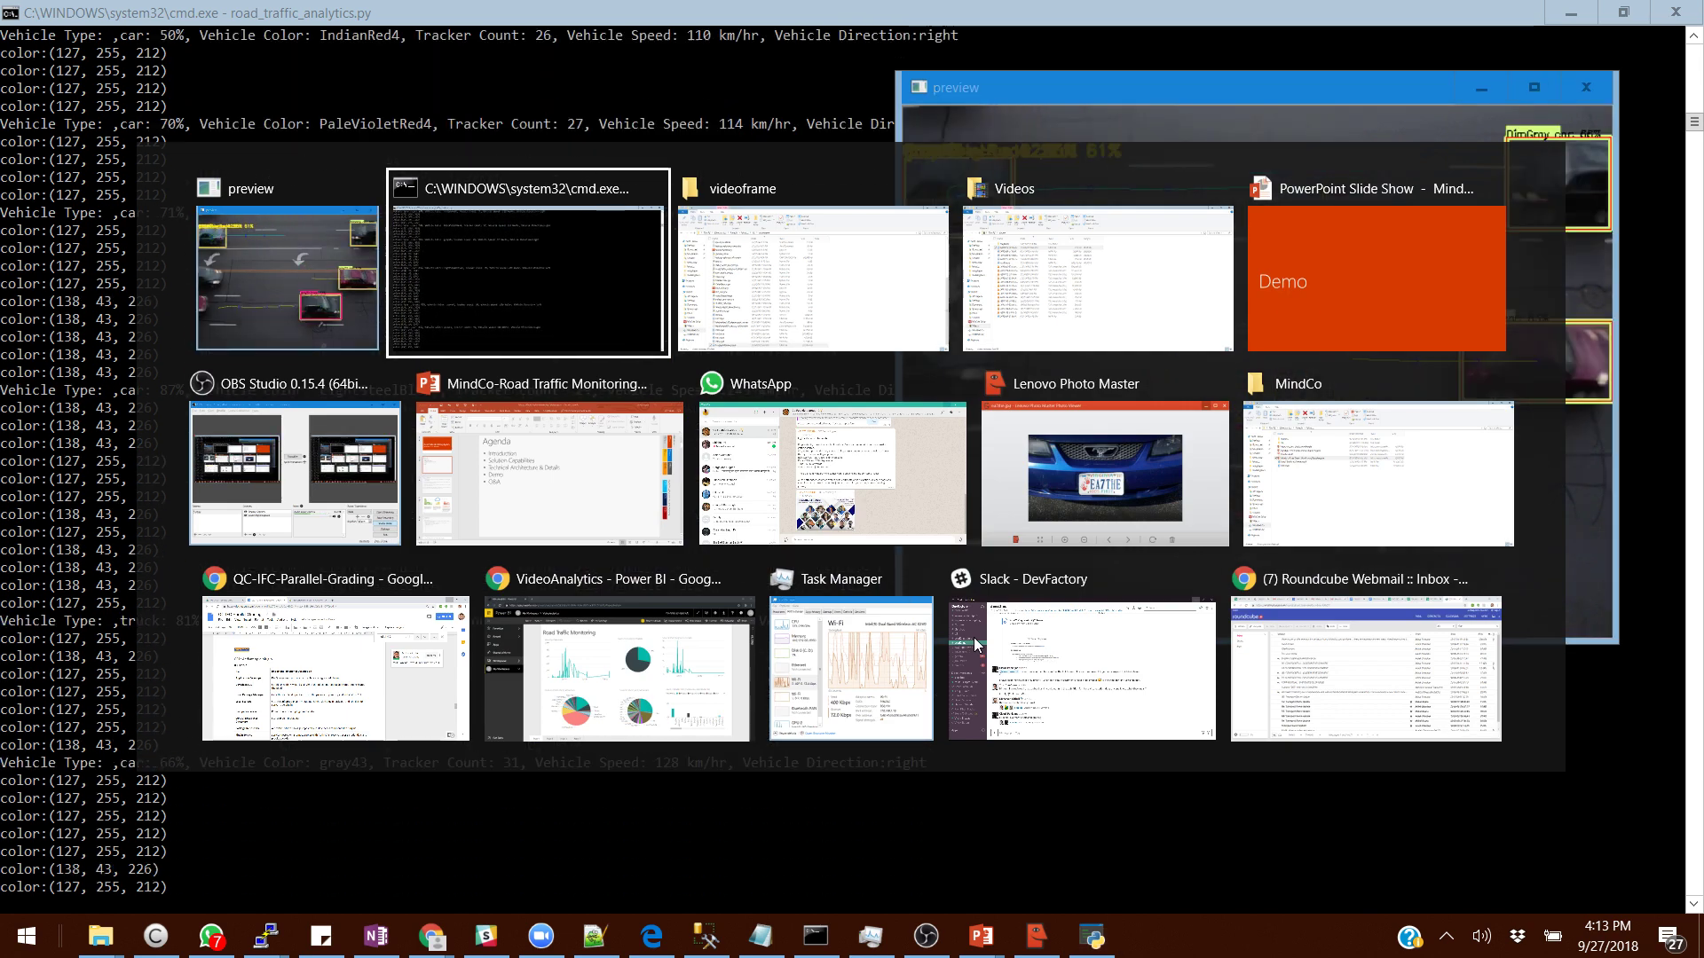
Switch from the document to the VideoAnalytics Power BI report in Chrome
key(Tab)
key(Tab)
key(Tab)
key(Tab)
key(Tab)
key(Tab)
key(Tab)
key(Tab)
key(Tab)
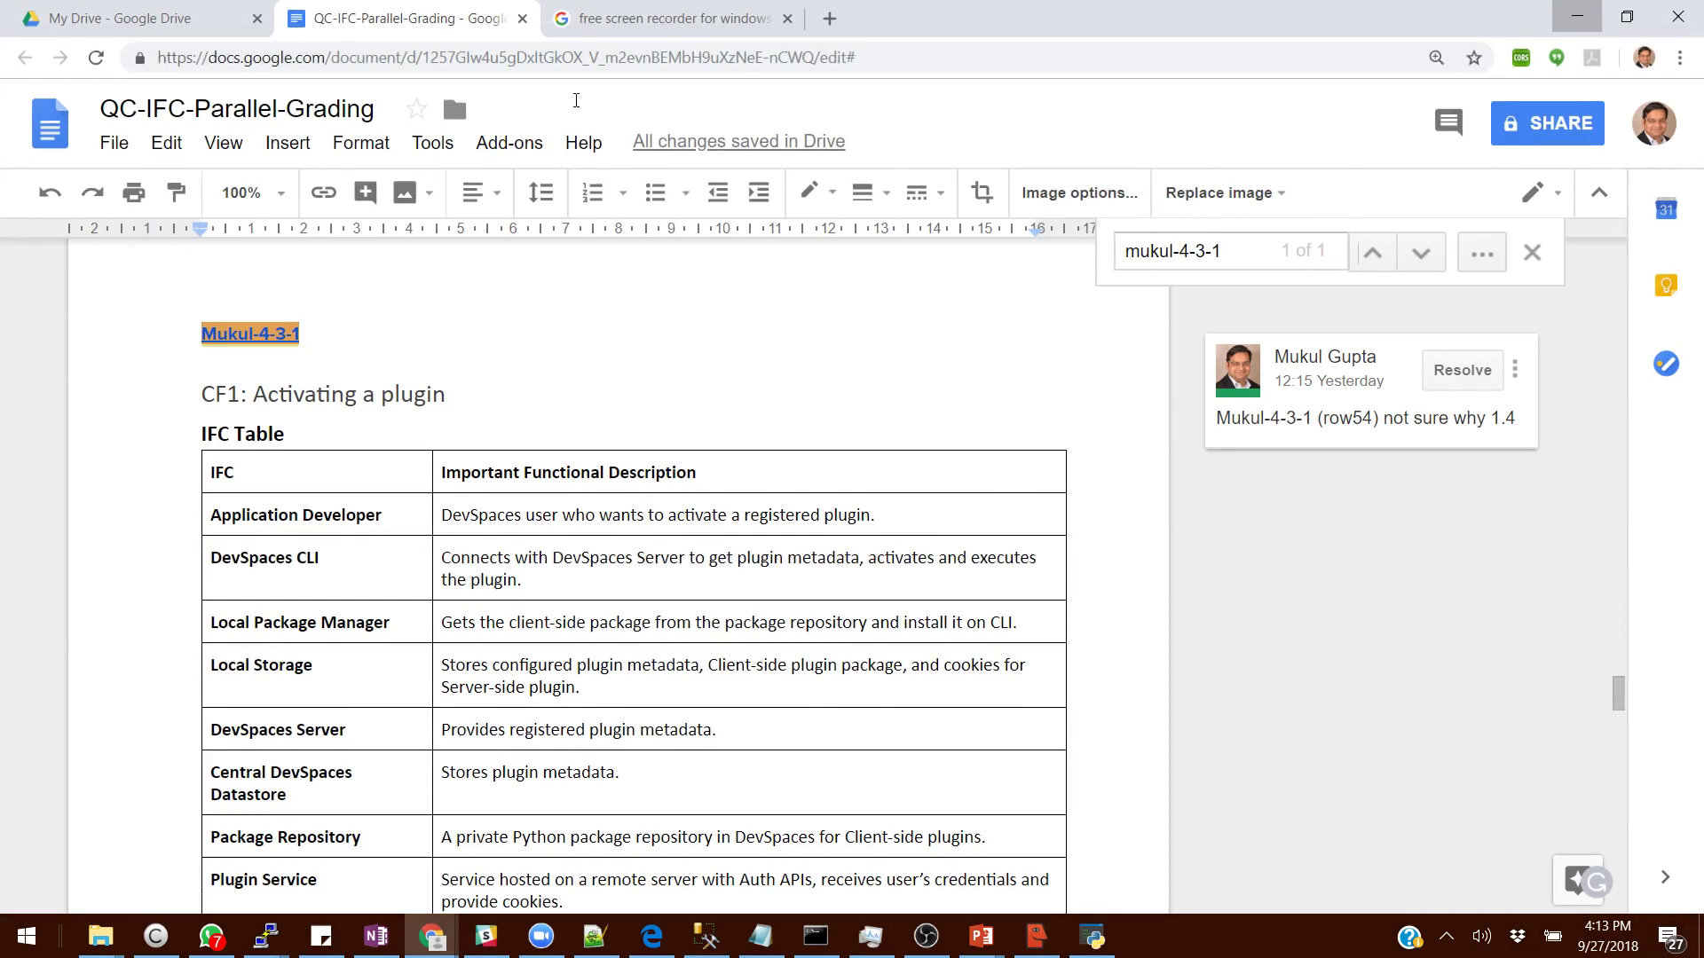
key(alt+Tab)
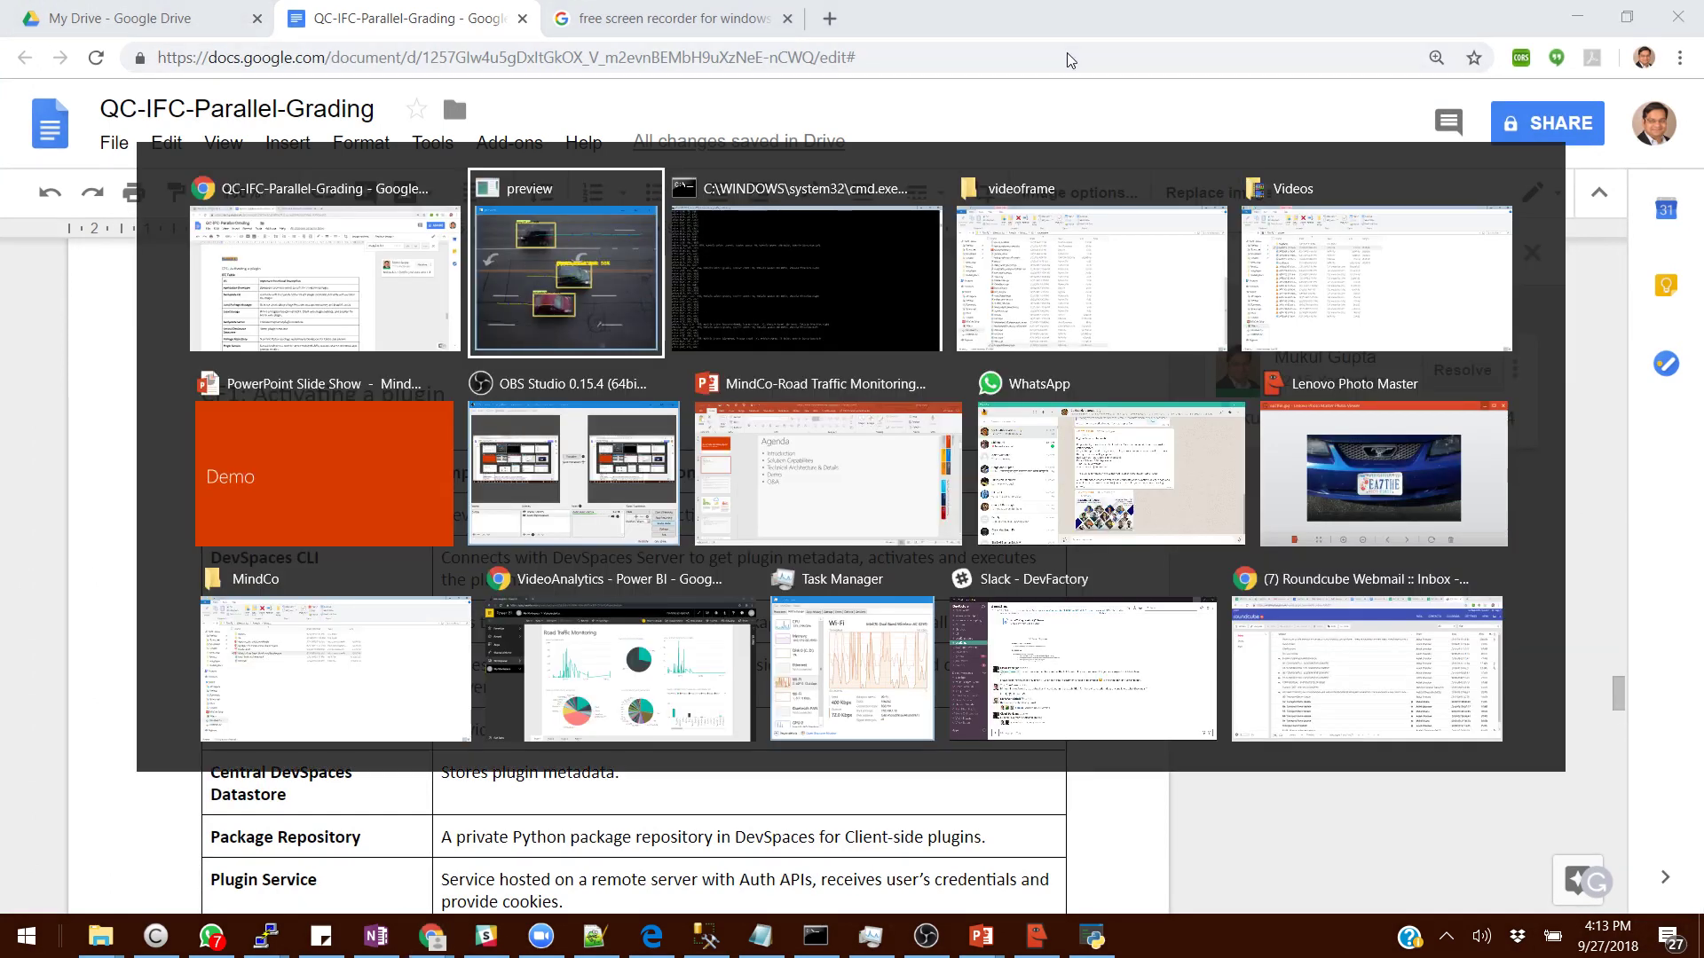
key(Tab)
key(Tab)
key(Tab)
key(Tab)
key(Tab)
key(Tab)
key(Tab)
key(Tab)
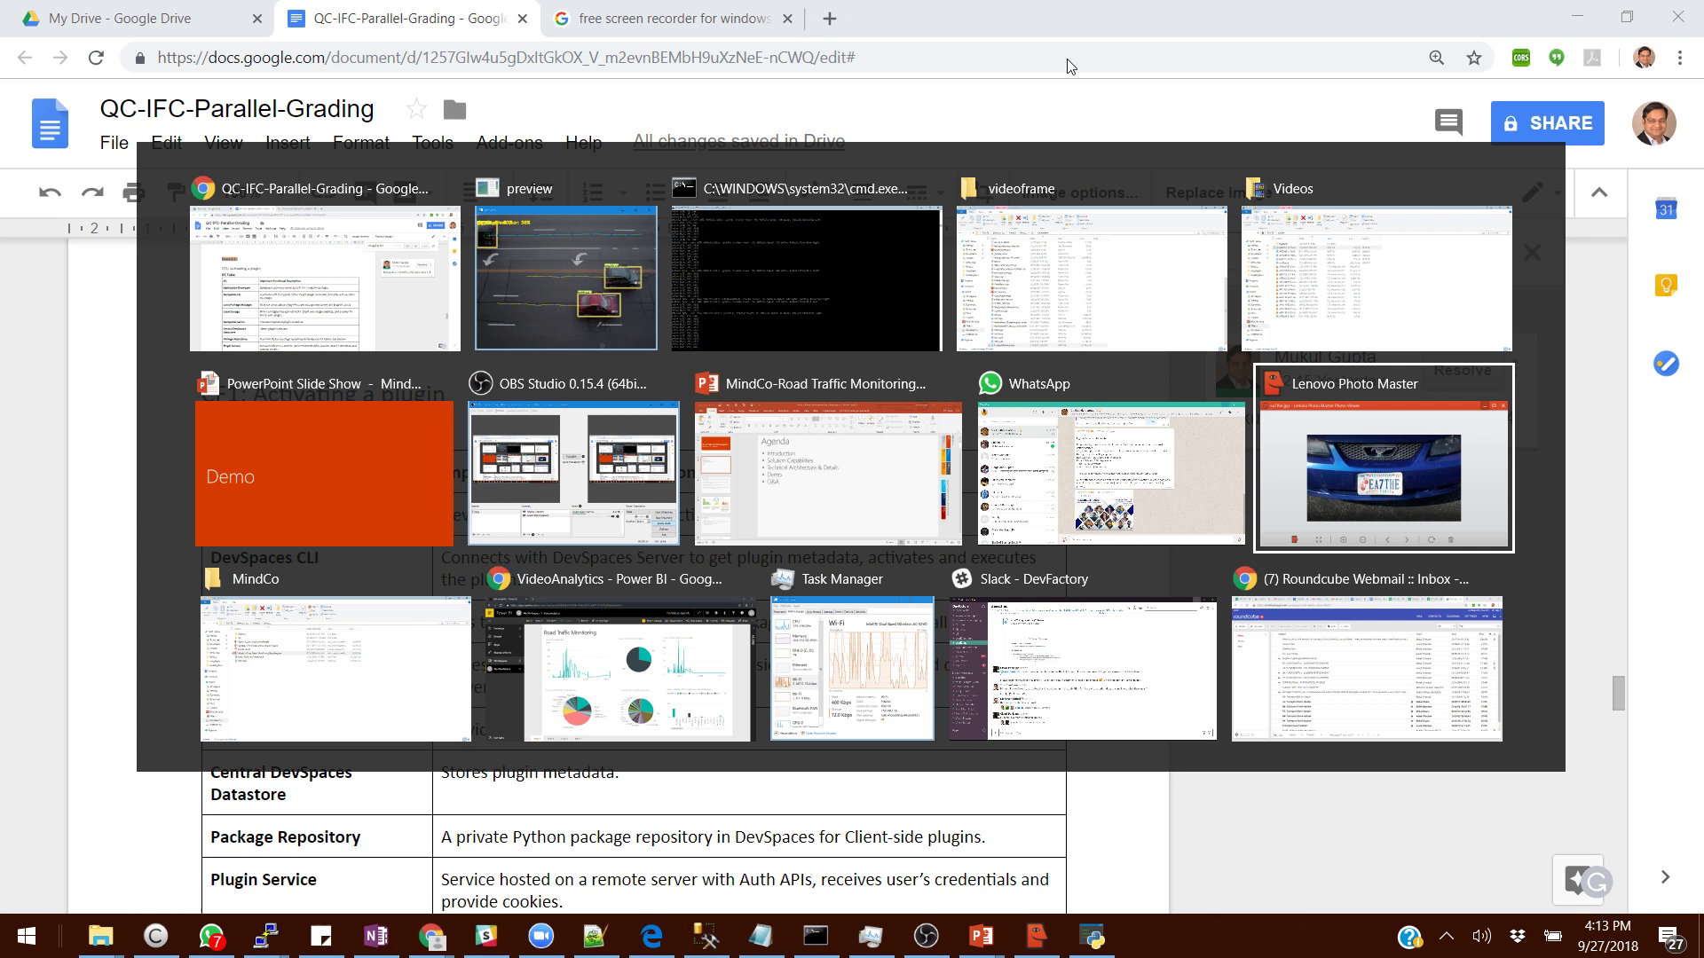
key(Tab)
key(Tab)
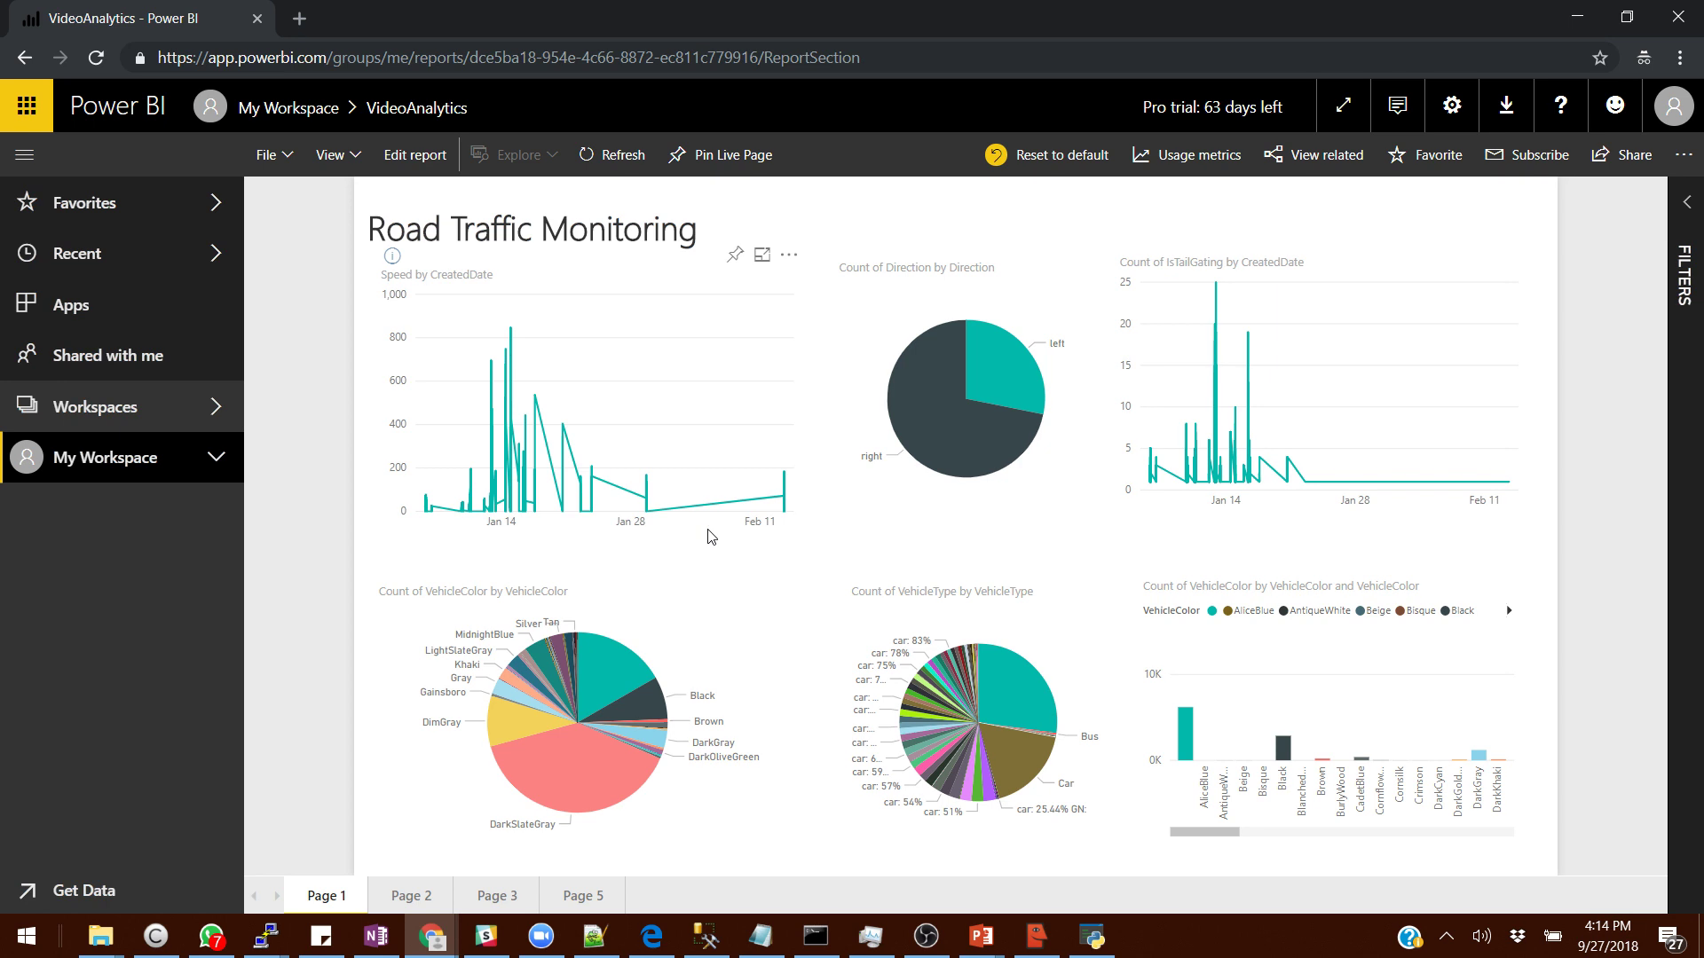
mouse_move(951, 446)
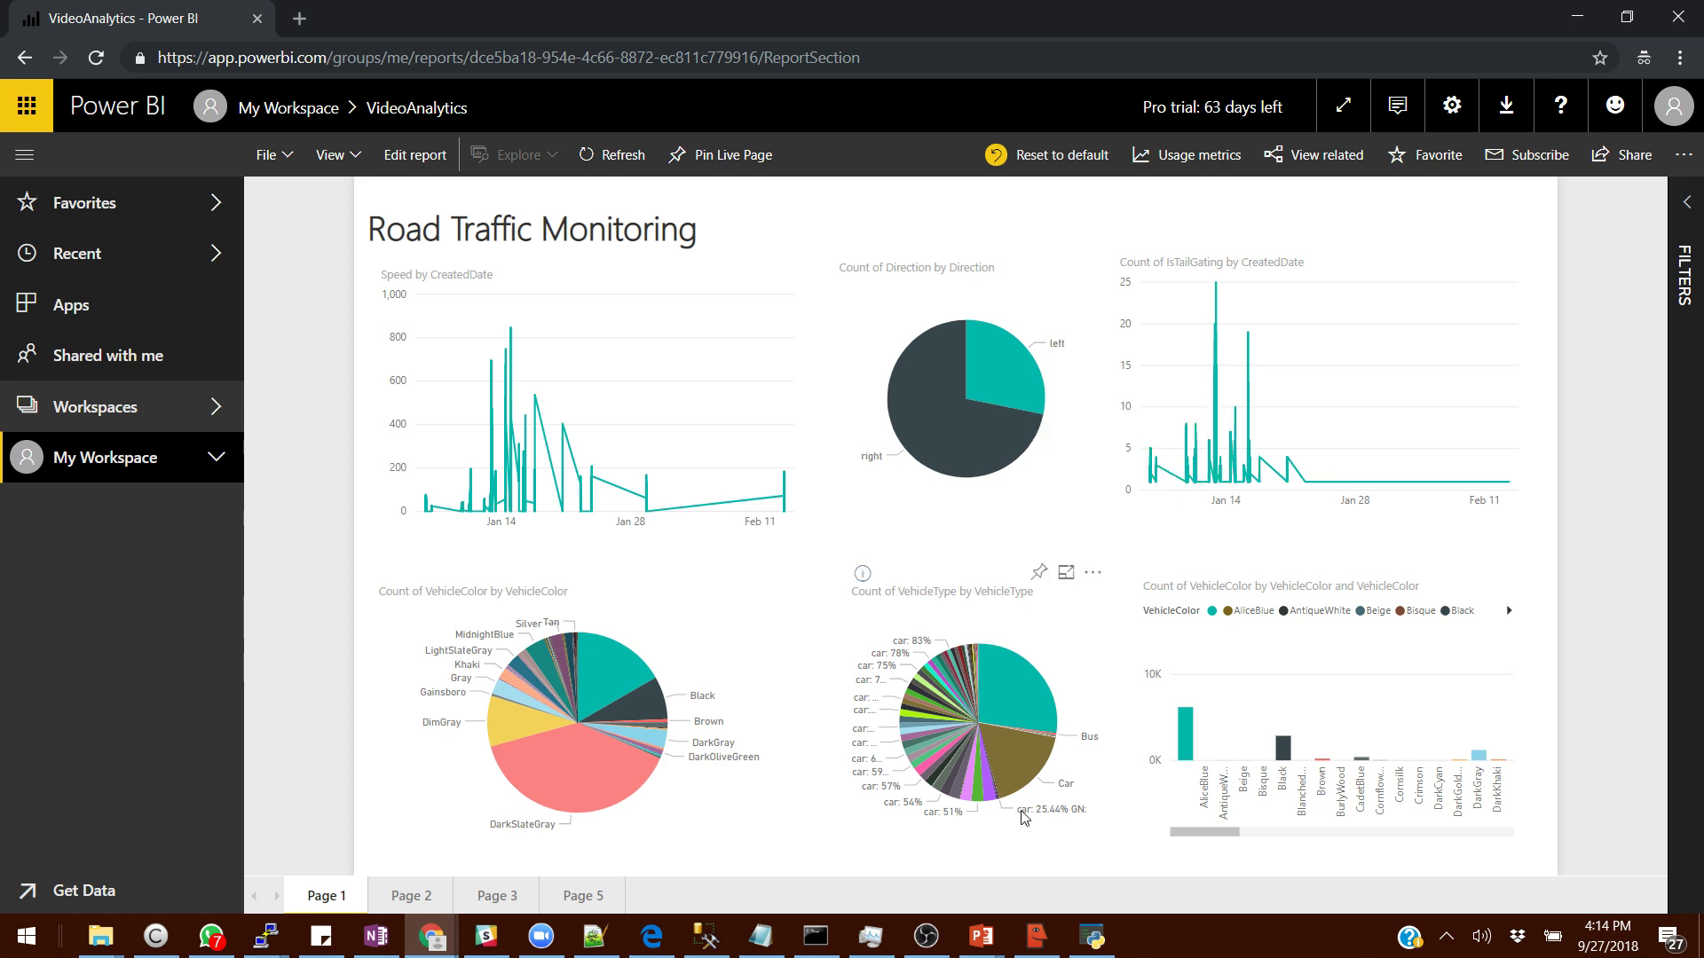
On Page 2, filter CameraId to IPMT1.avi, then FroggerHighway.mp4, then go to Page 5
mouse_move(1034, 772)
click(411, 896)
click(392, 554)
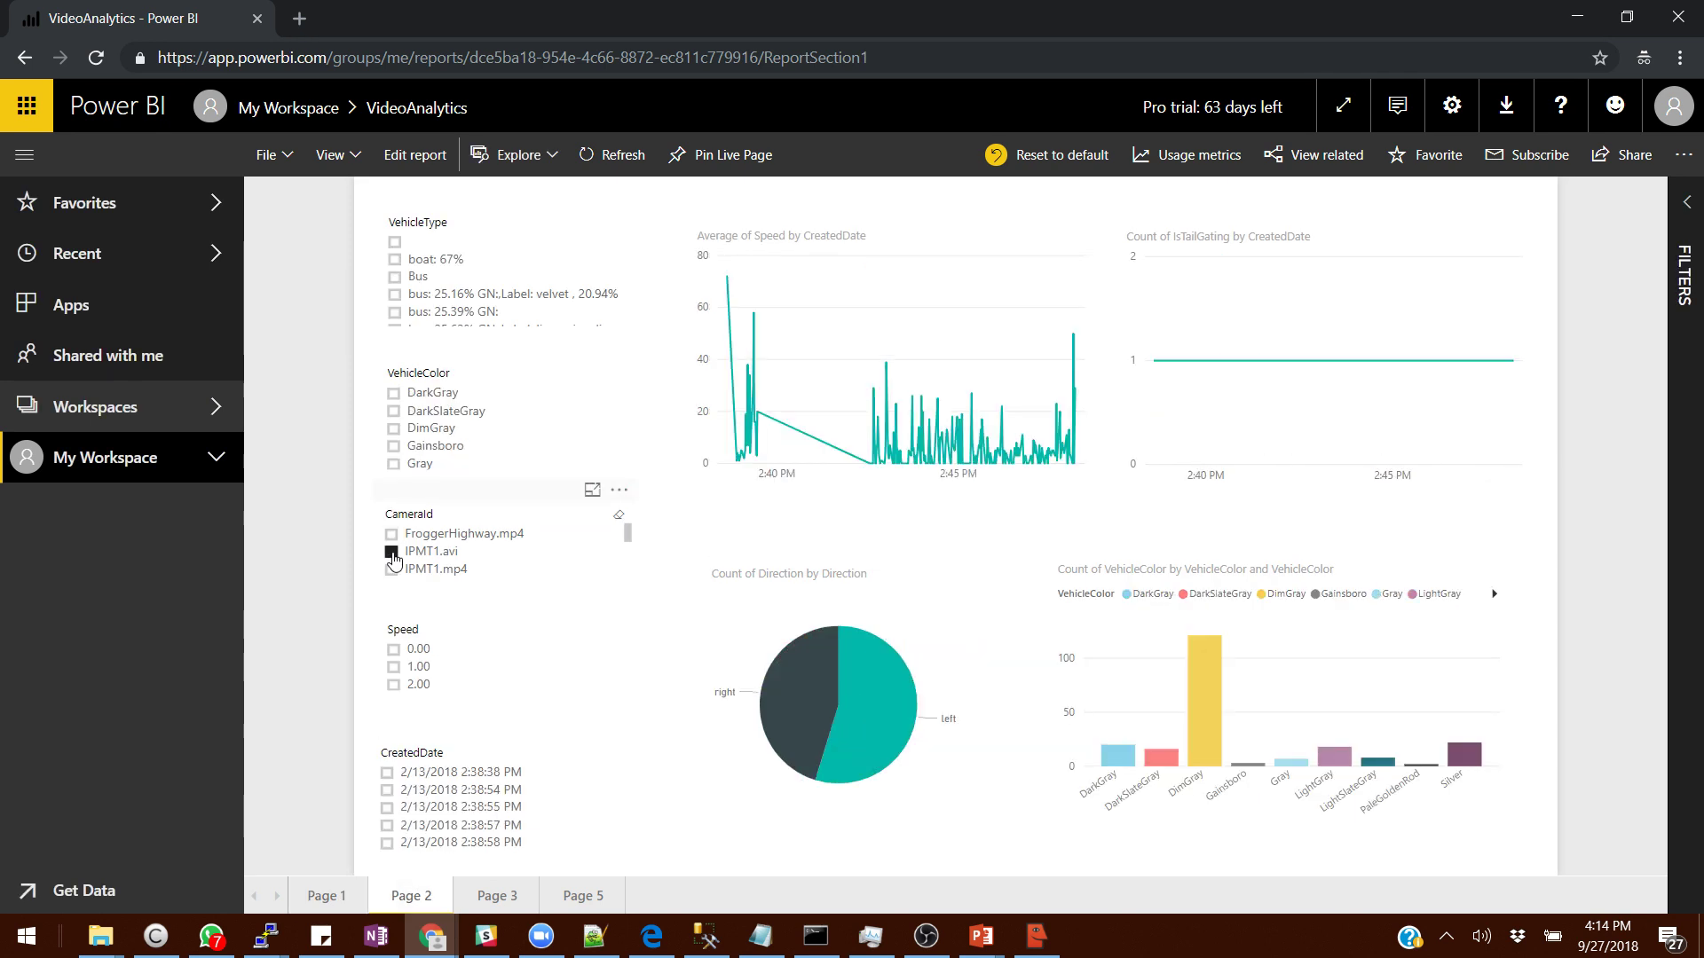
click(392, 534)
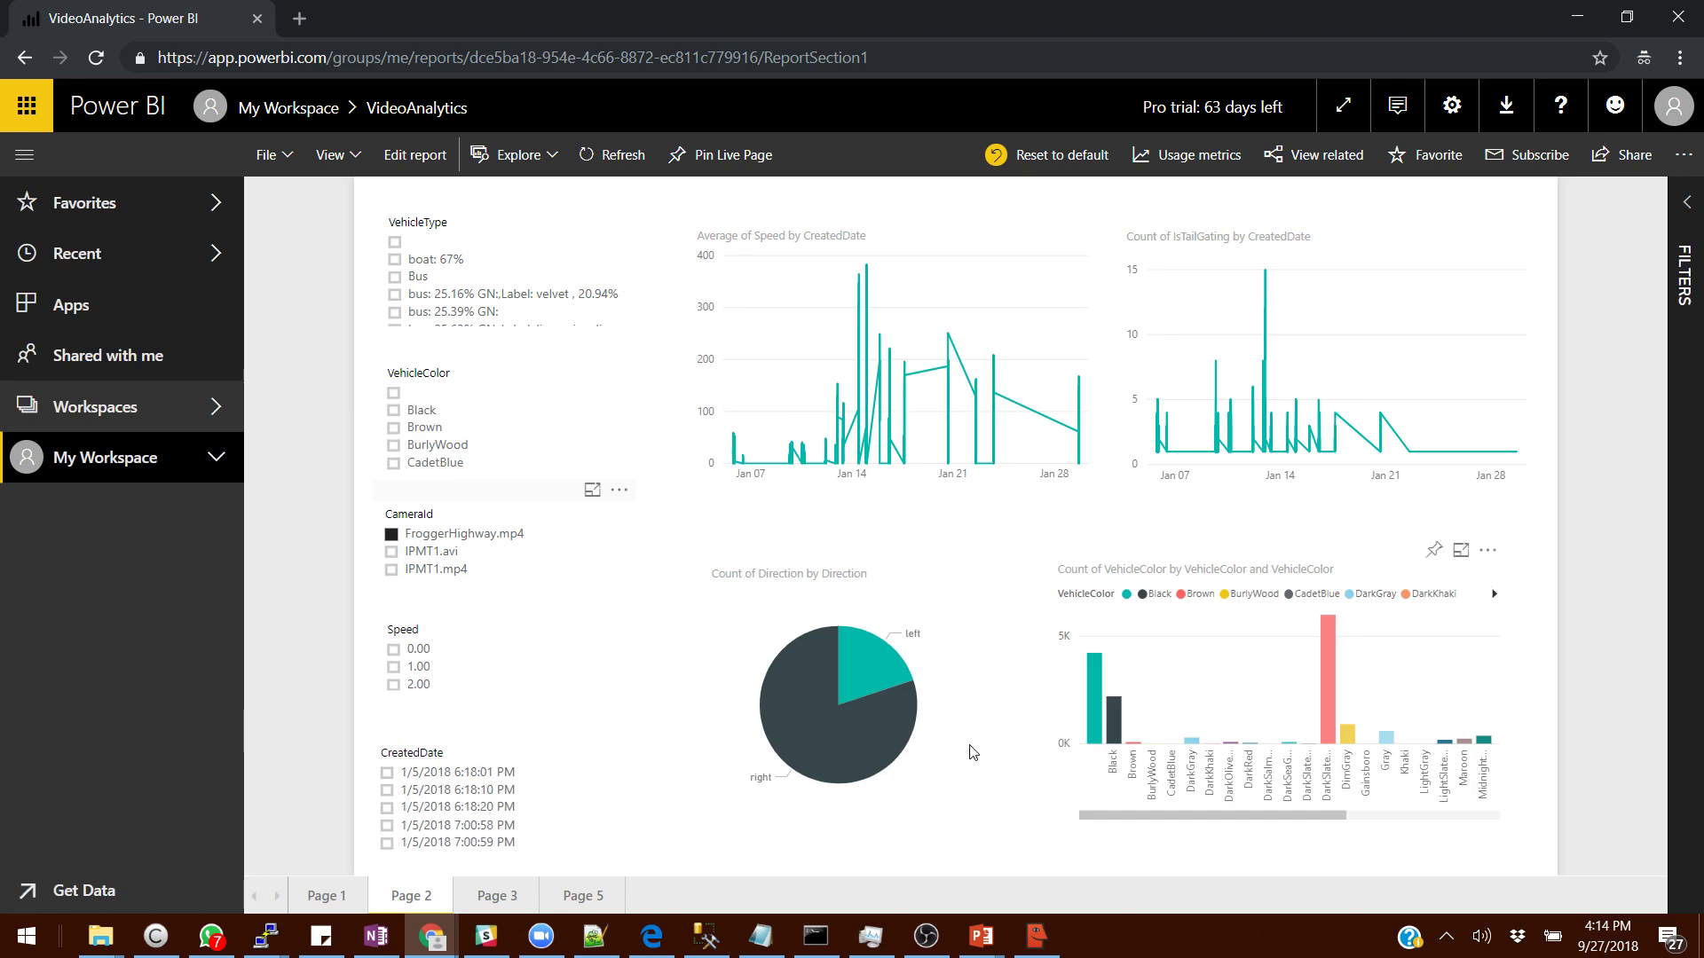
click(583, 895)
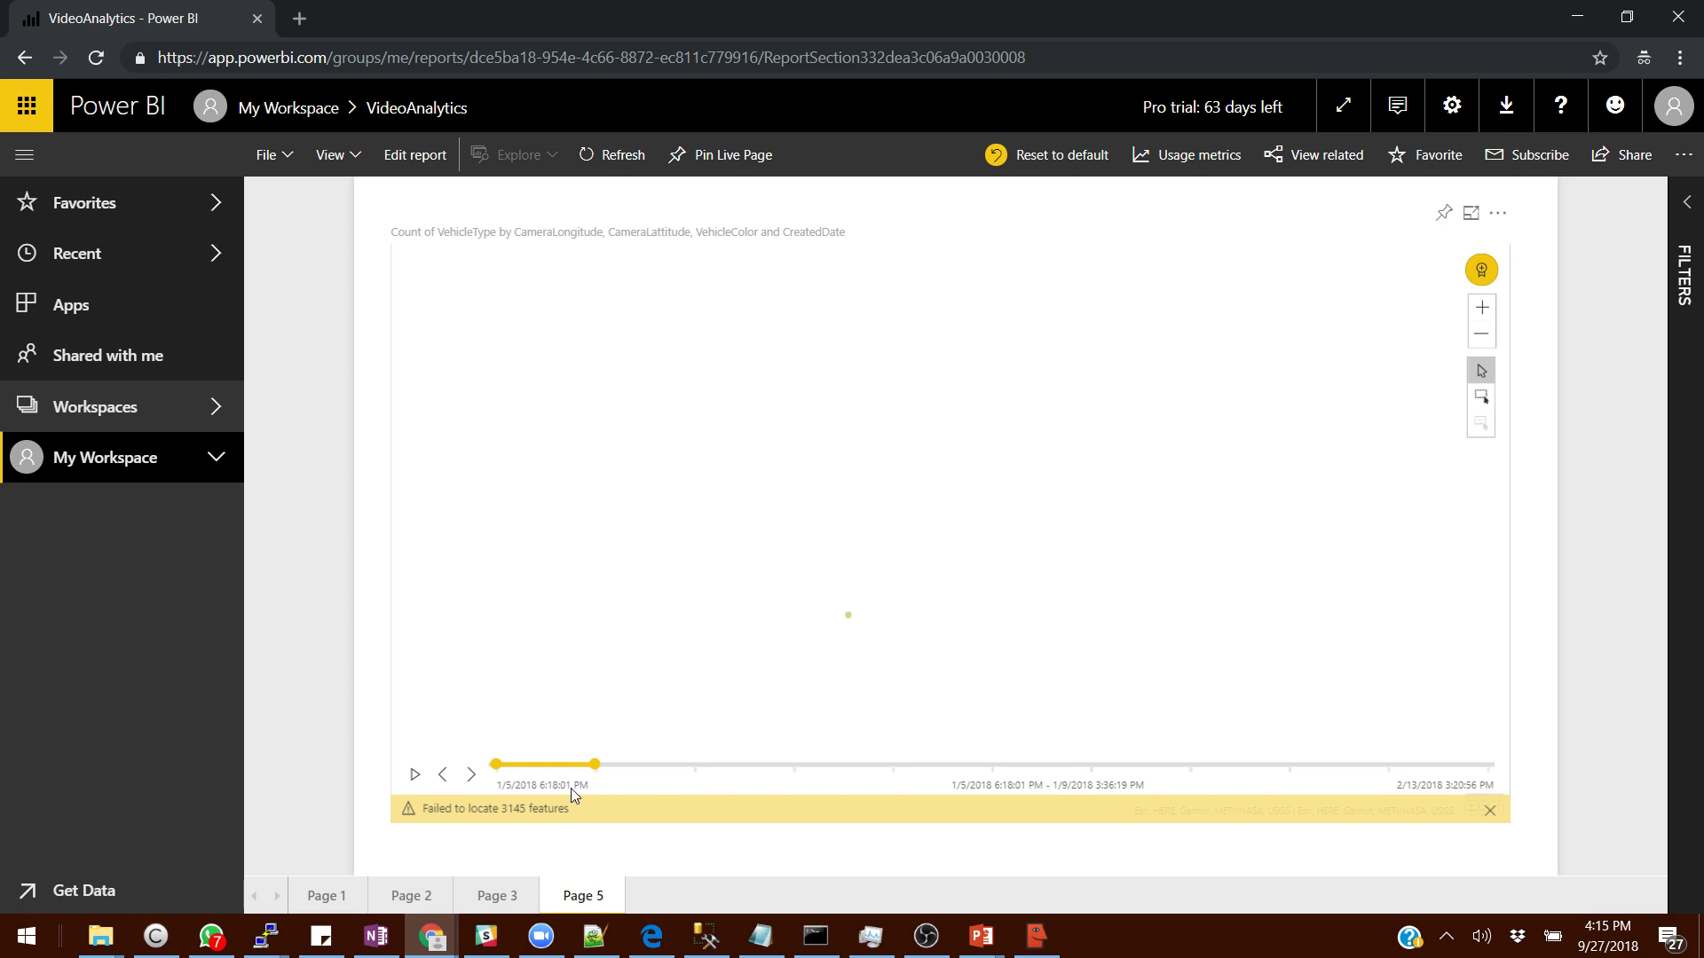
Play and pause the map timeline, then widen the date range to start at 1/9/2018
click(417, 778)
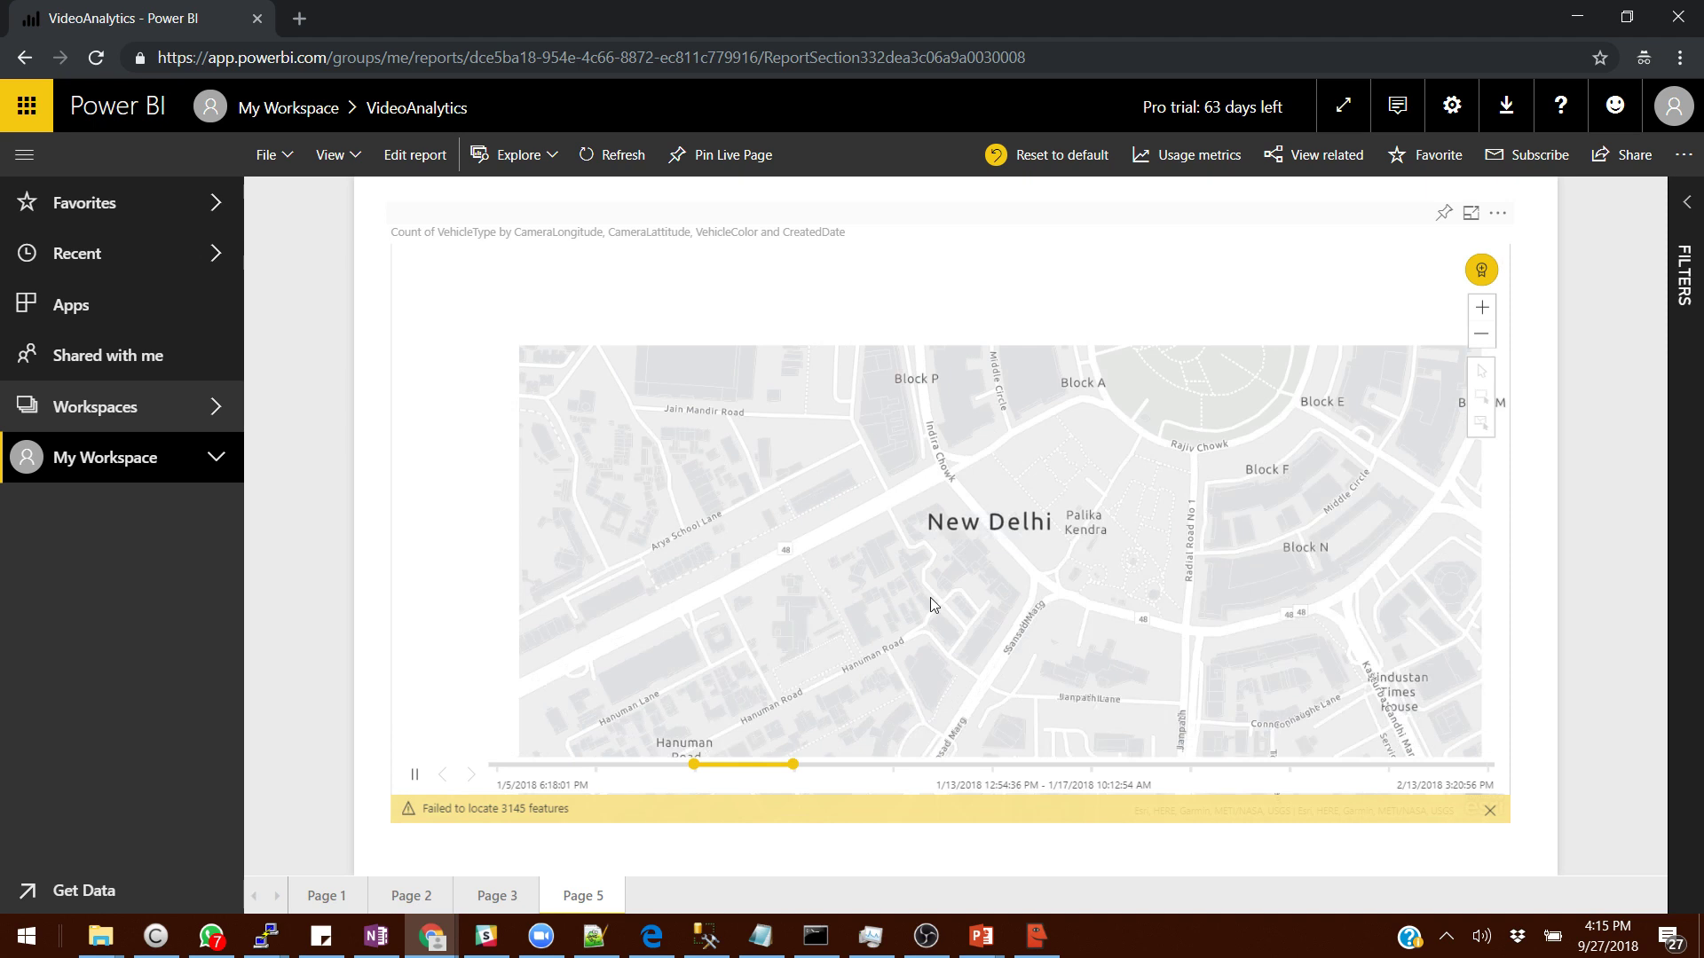
click(415, 775)
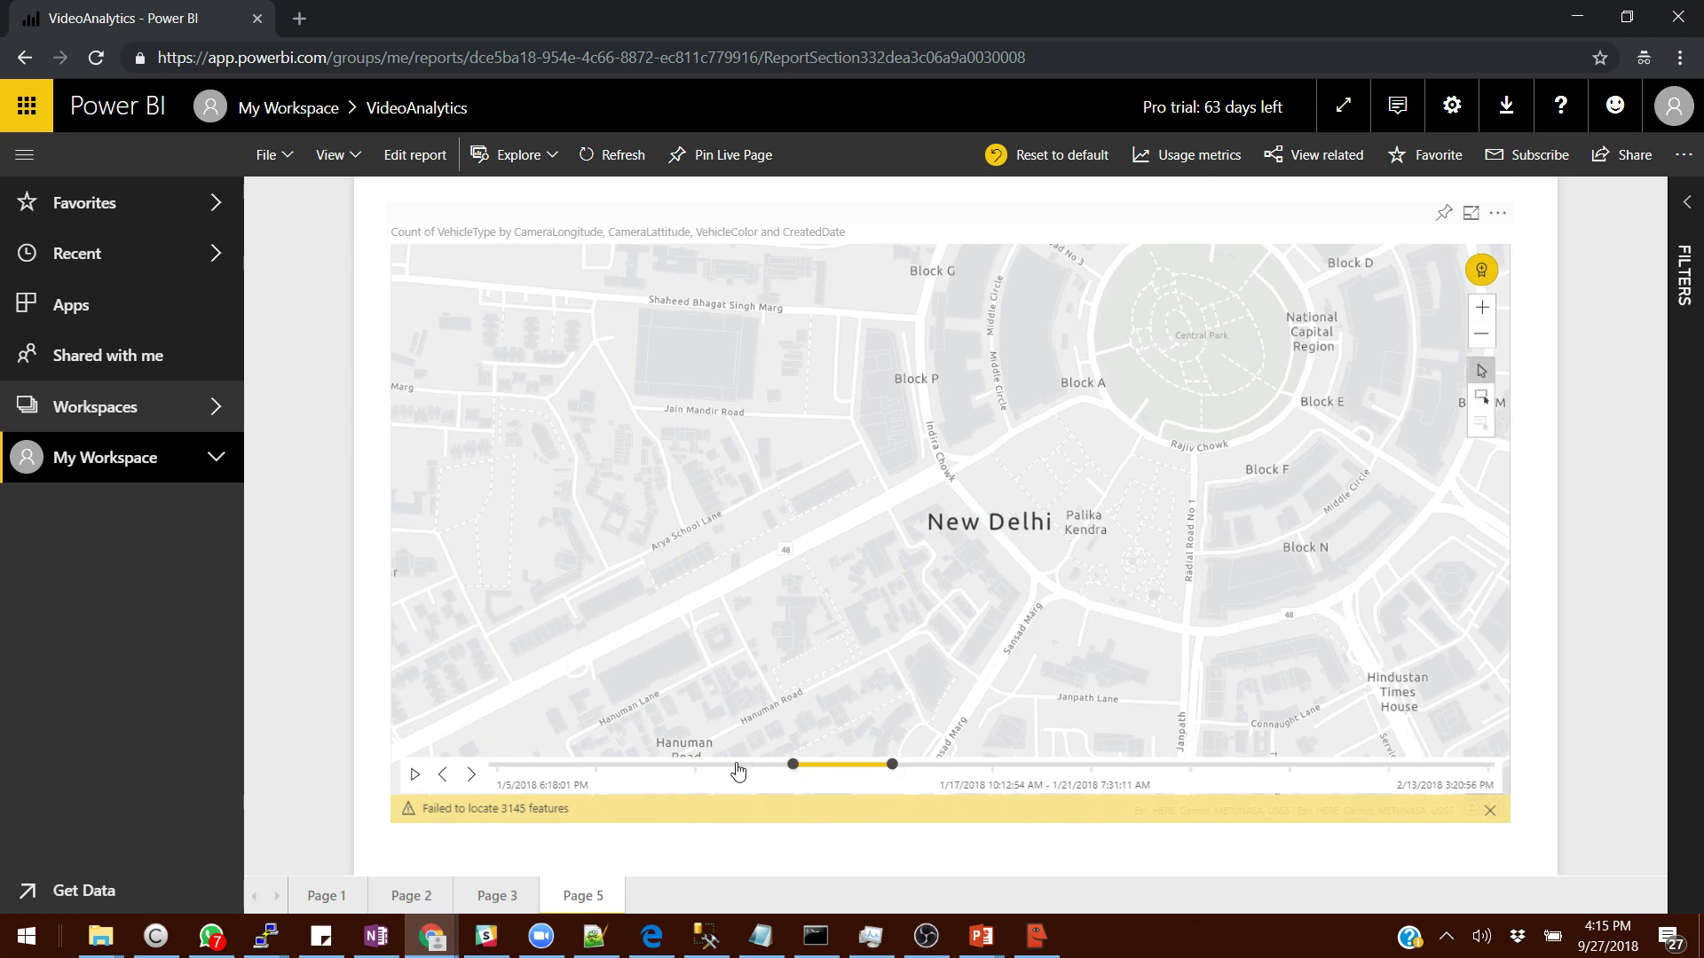
drag(738, 772, 629, 775)
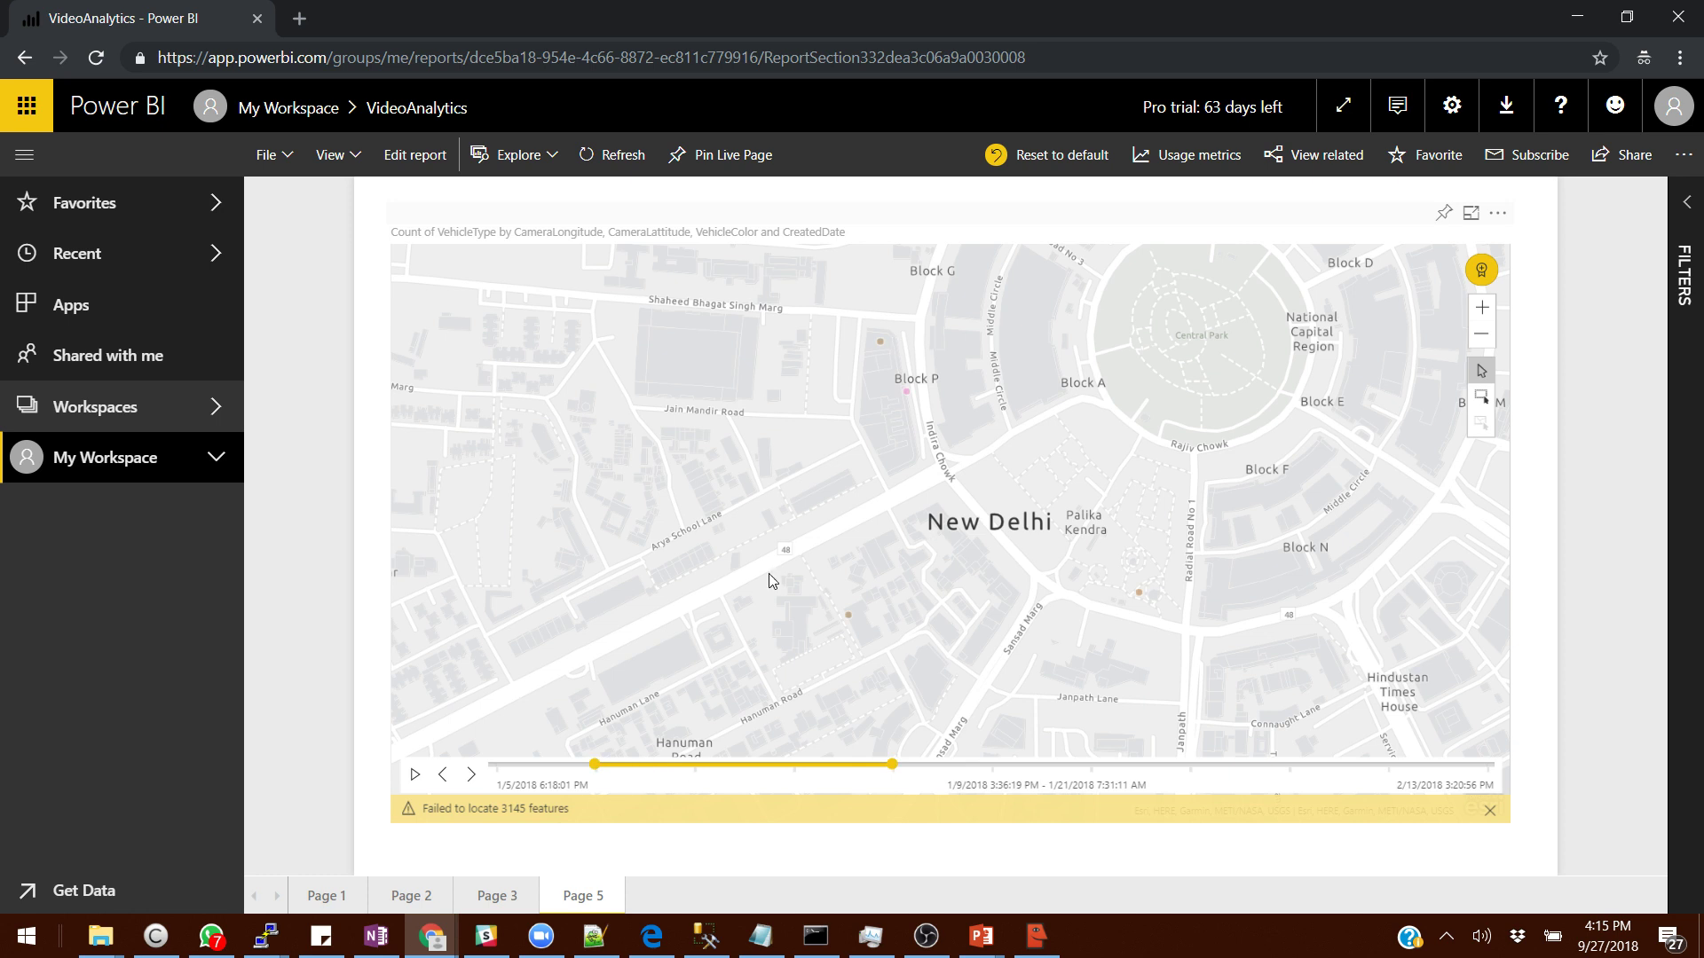
Inspect a New Delhi vehicle data point's popup details, then return to the PowerPoint presentation
click(1141, 593)
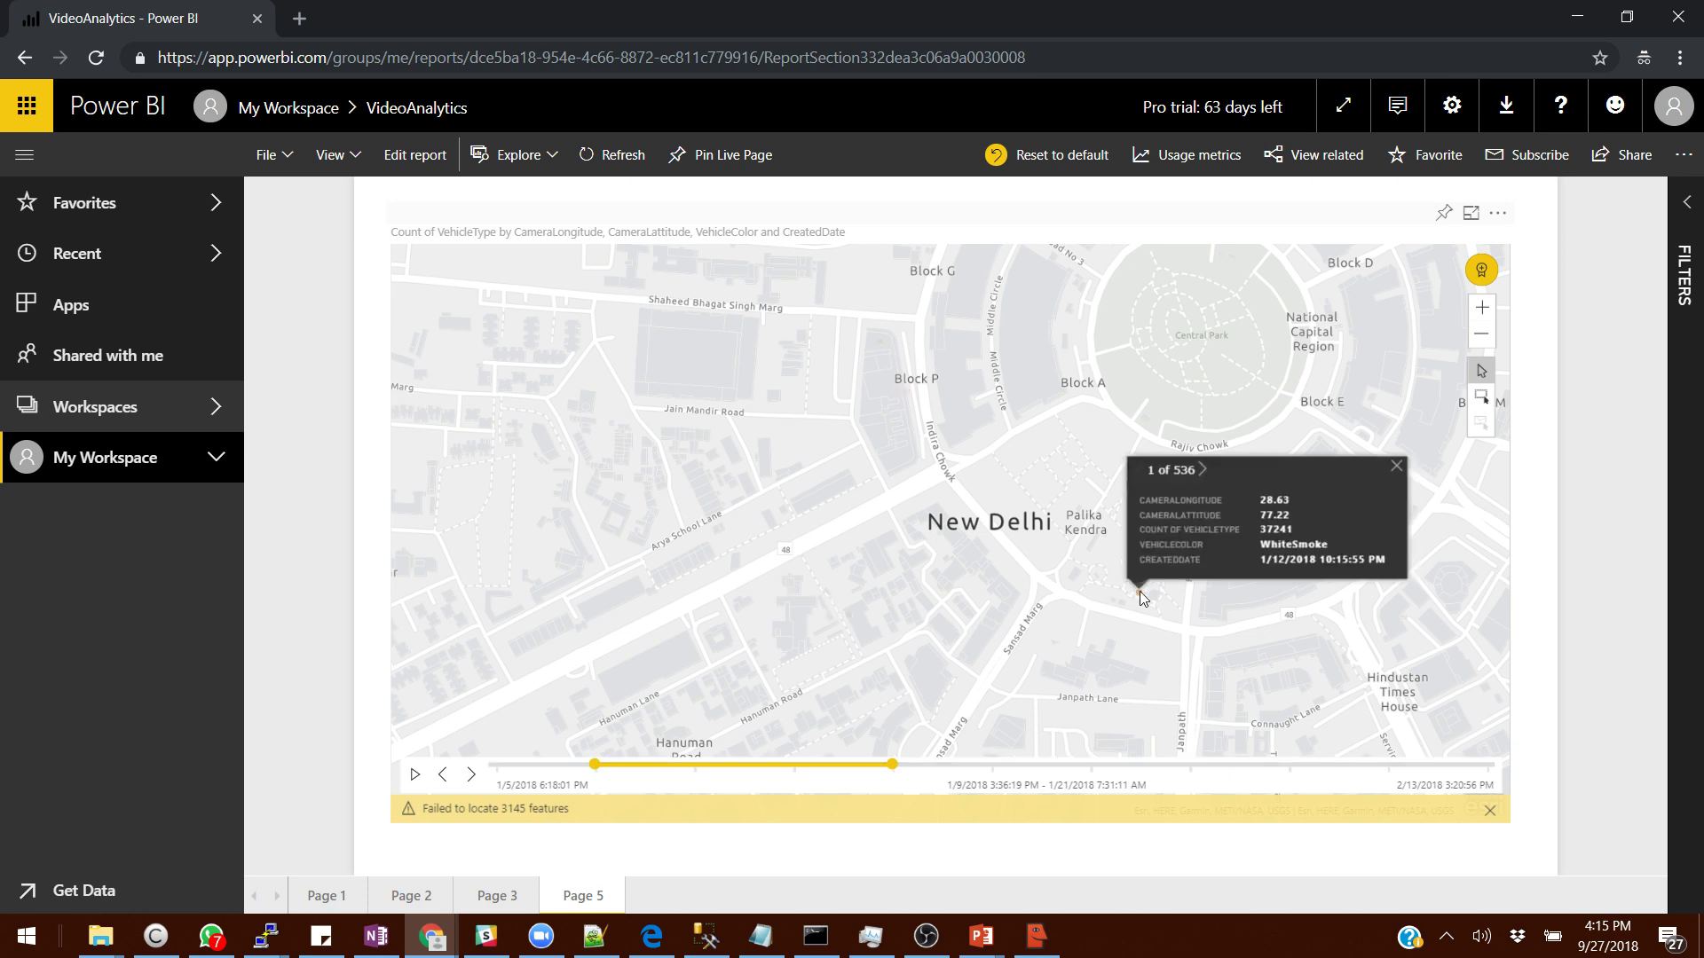
click(1290, 614)
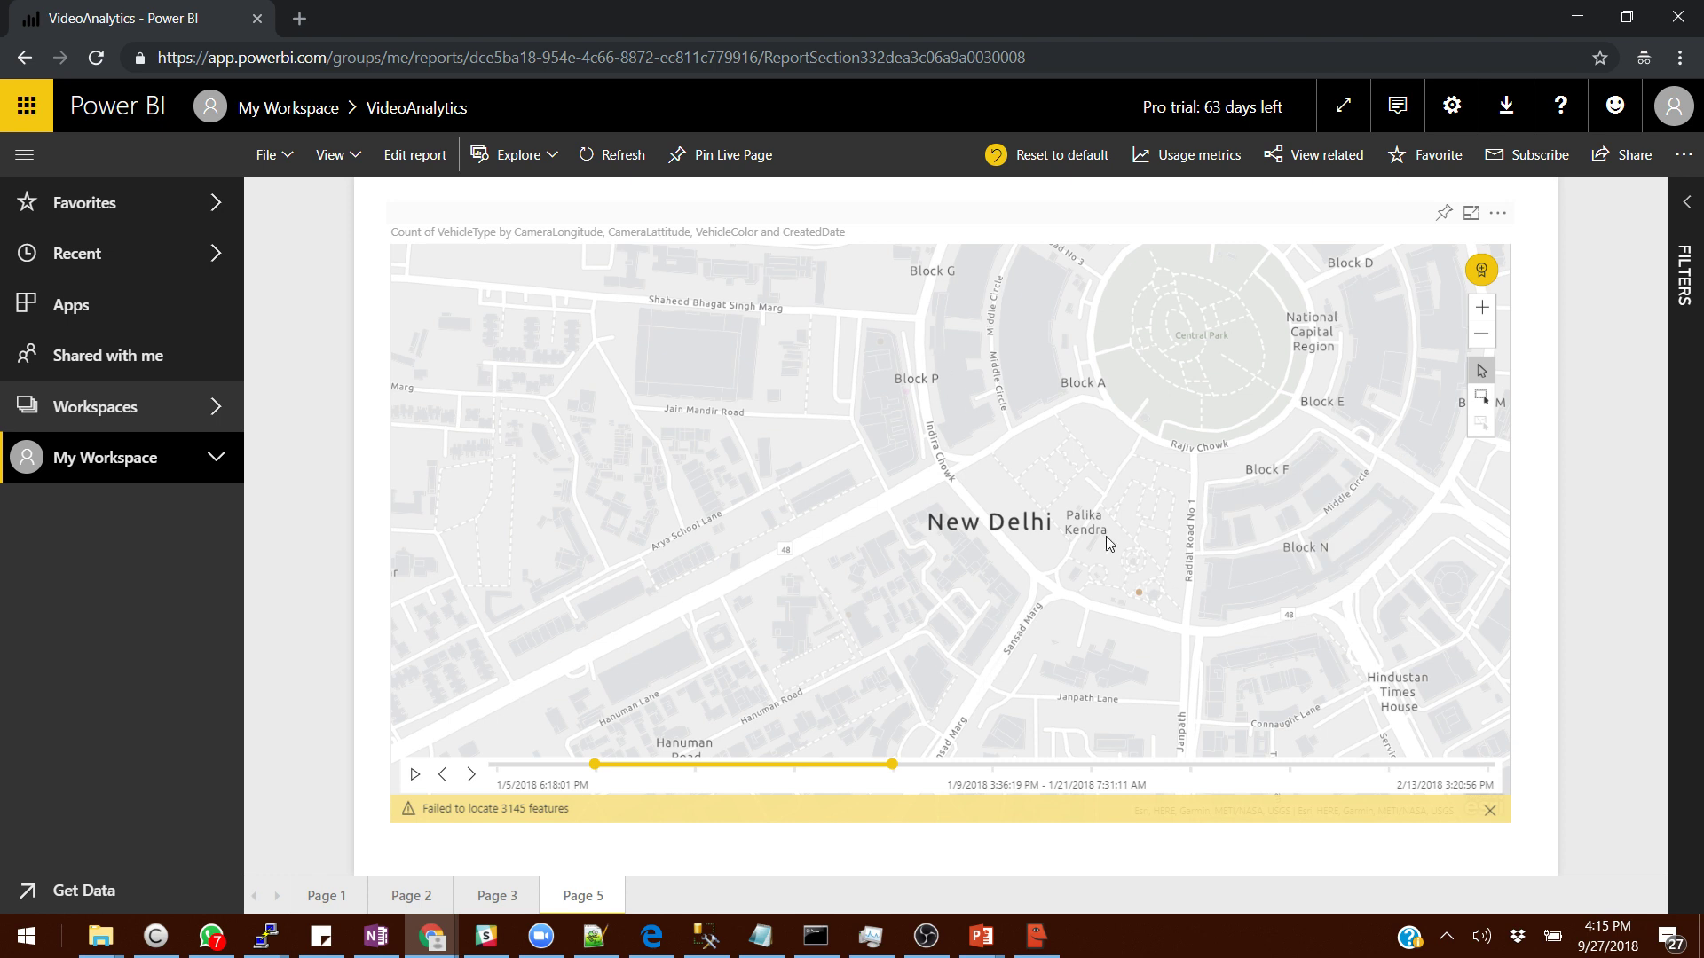
click(1137, 593)
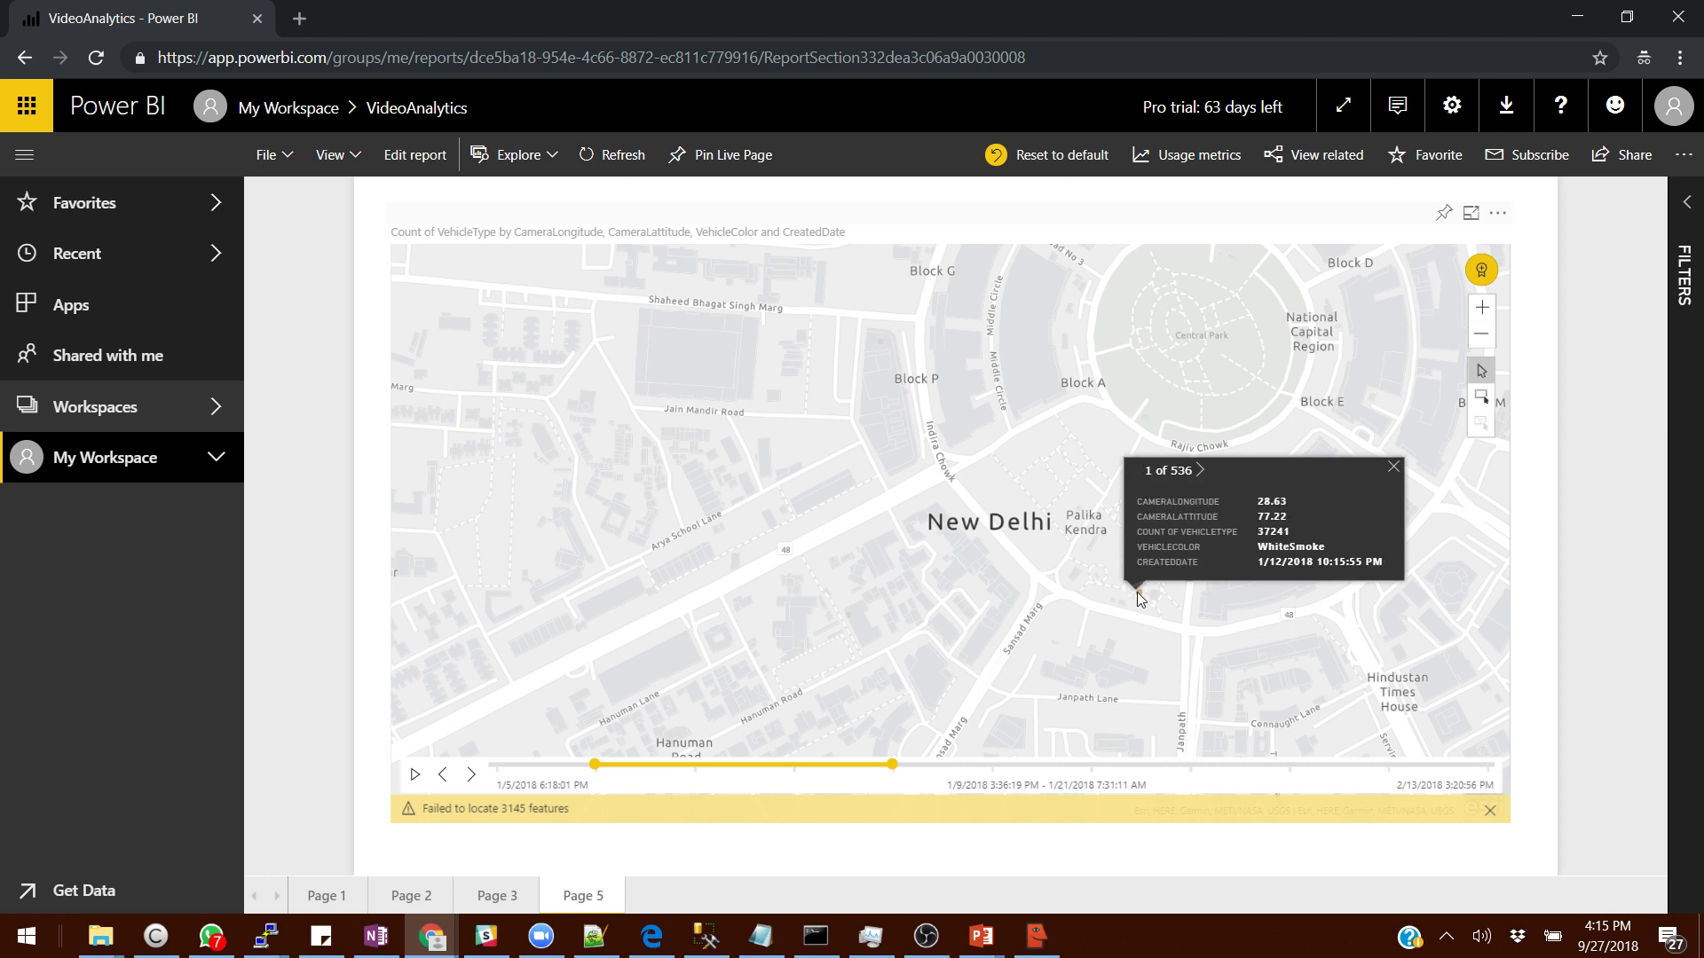
click(1140, 598)
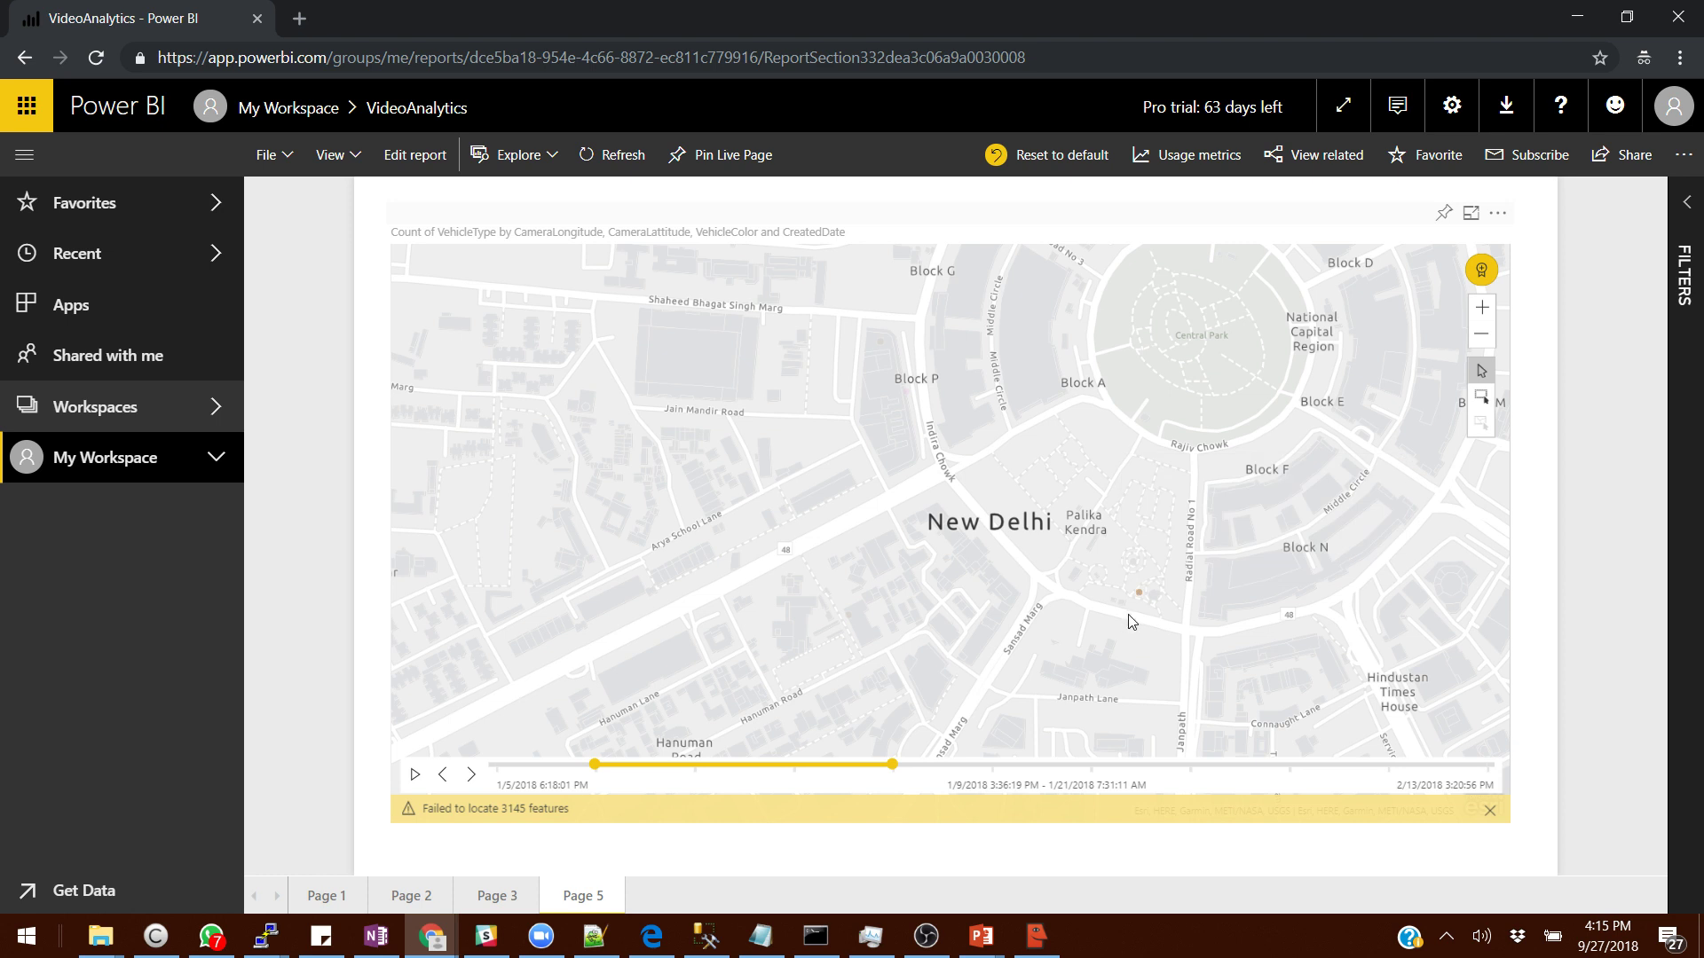
click(1142, 595)
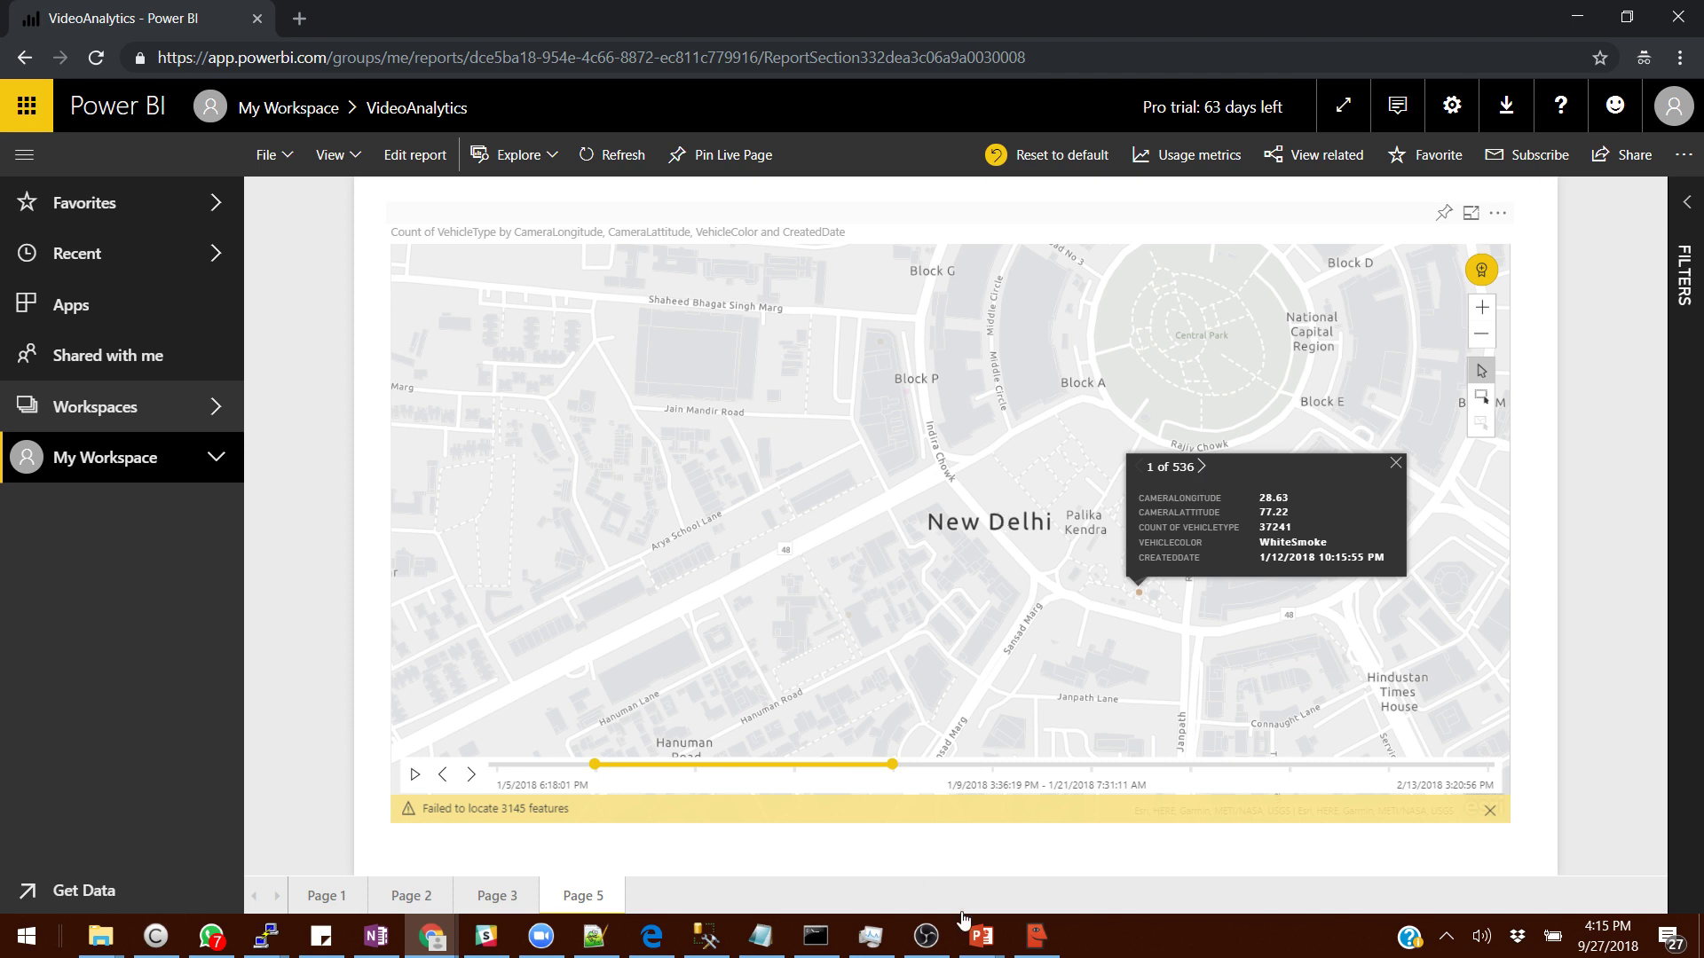
click(983, 939)
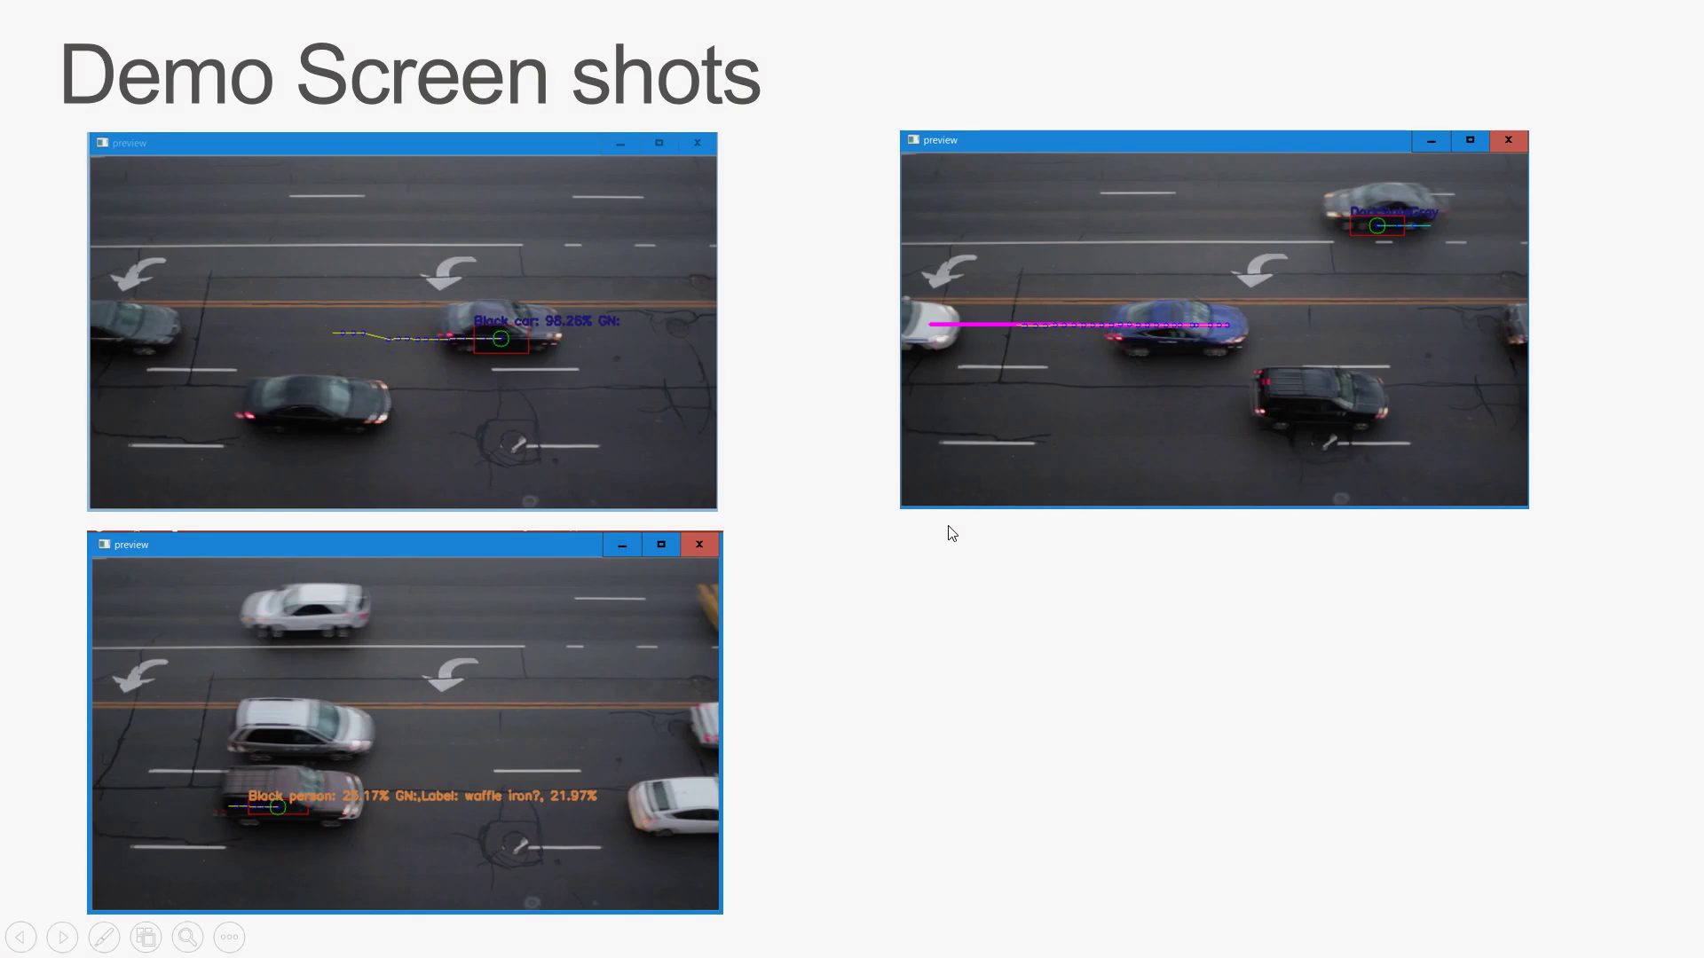
Advance the slide show through the Command Prompt screenshot to the Demo Reports slide
key(Right)
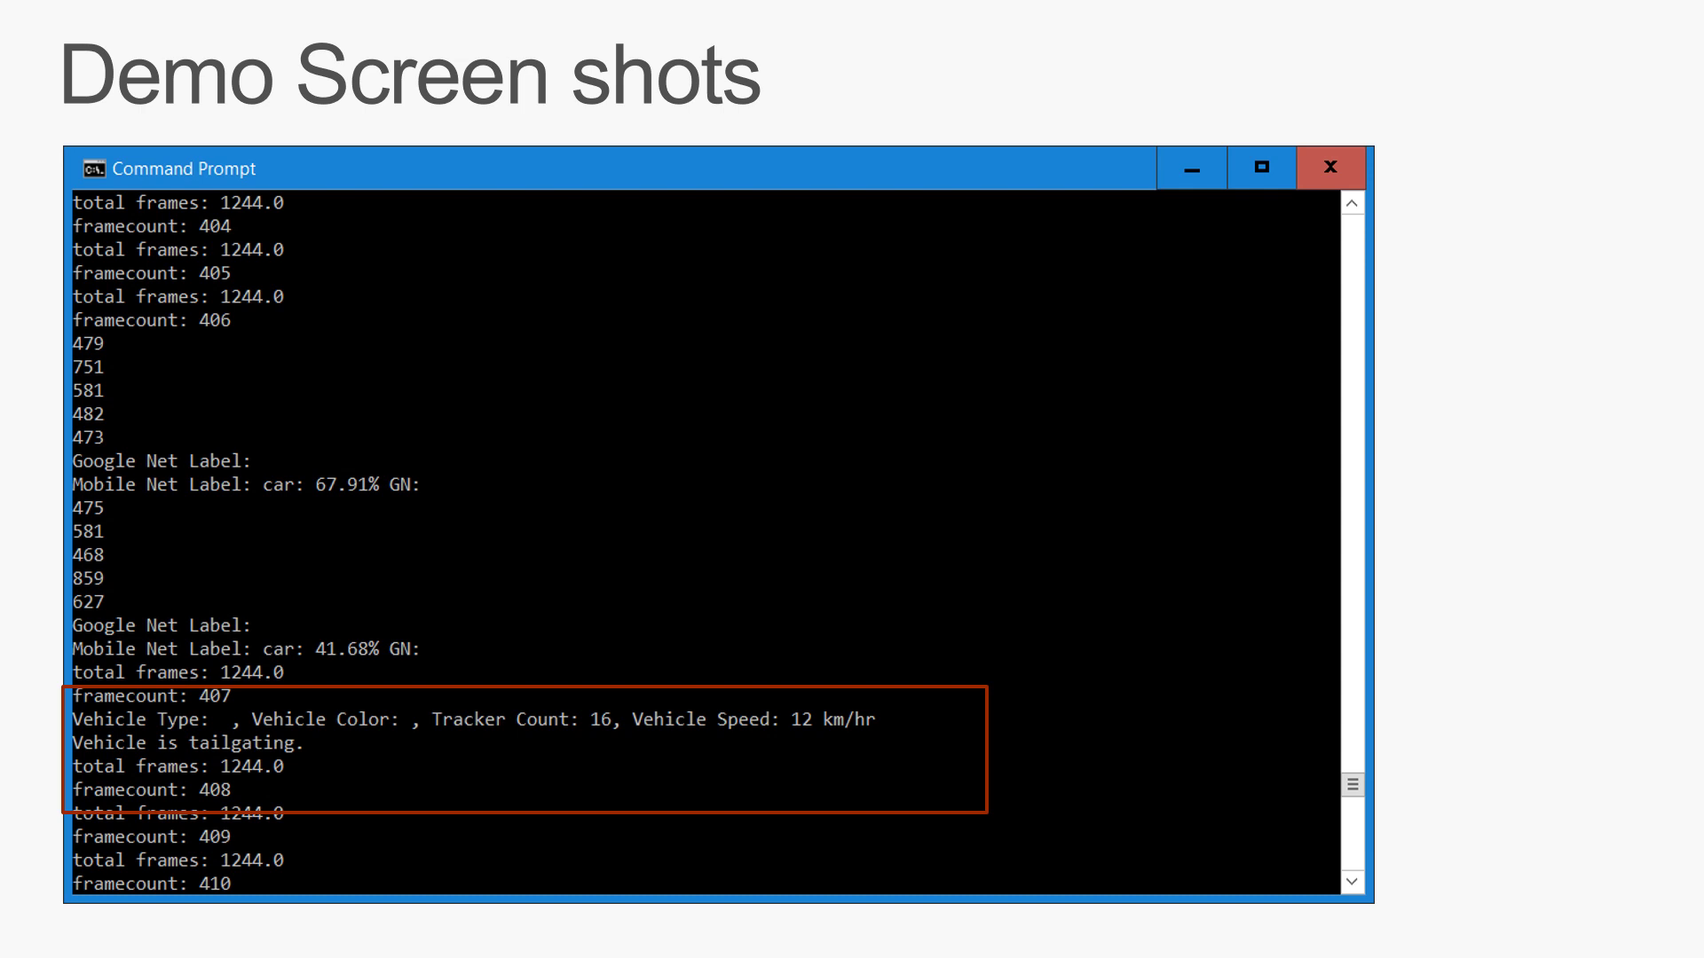
key(Right)
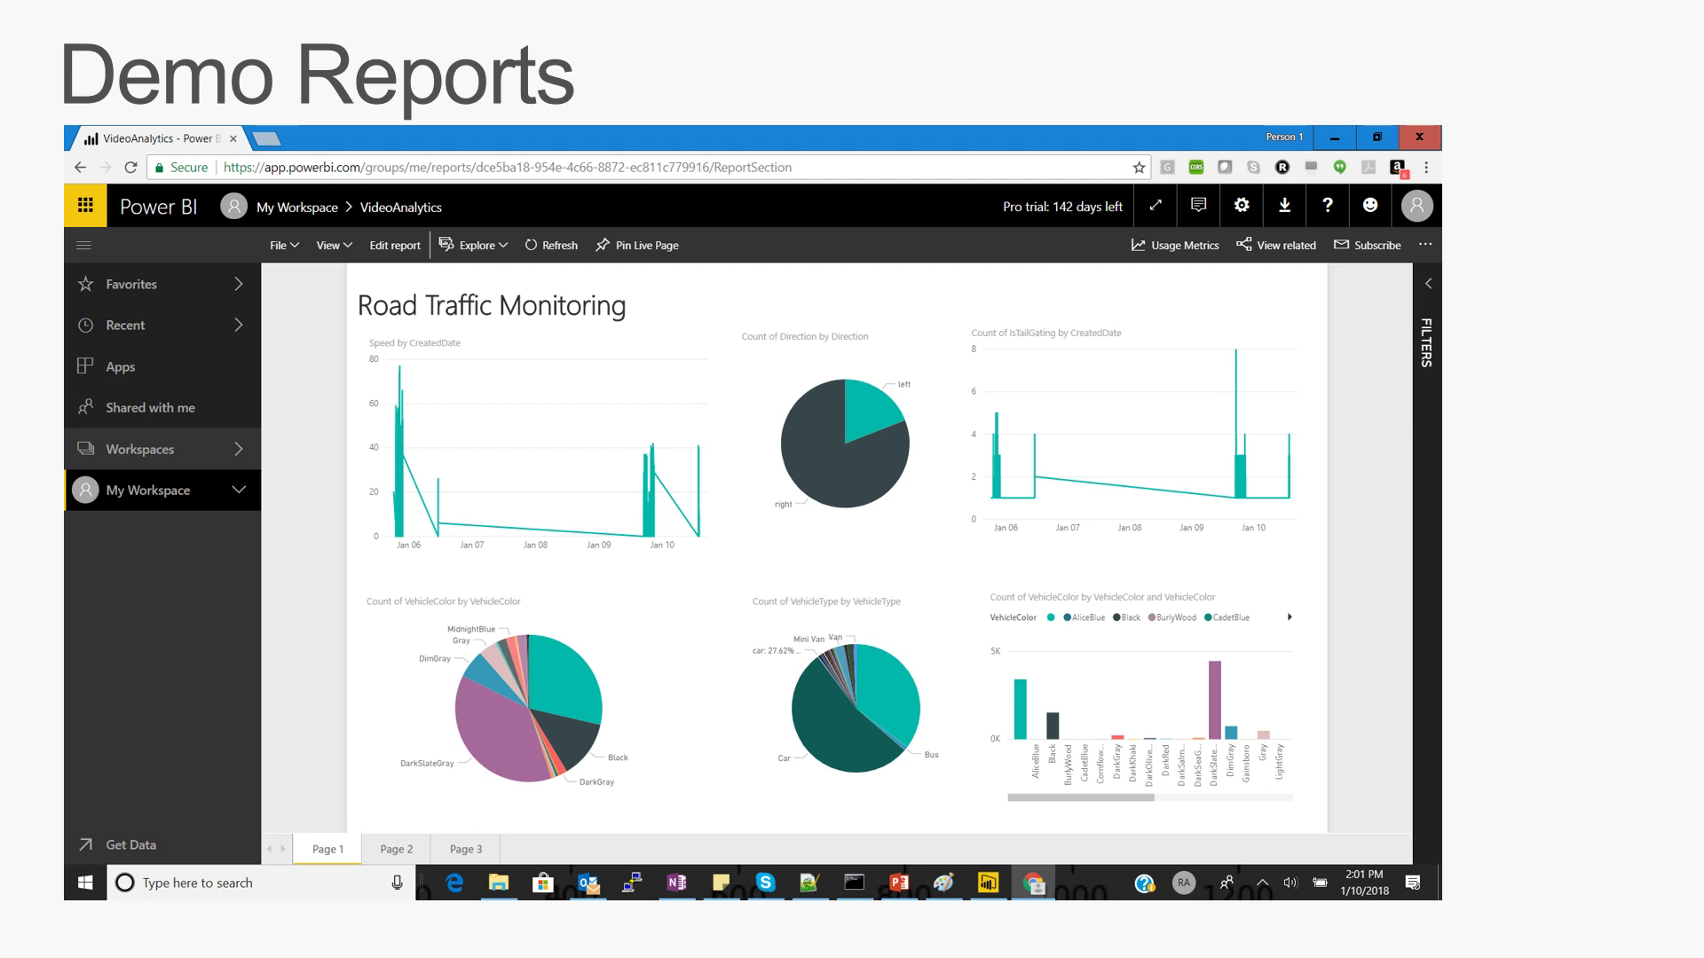
key(Right)
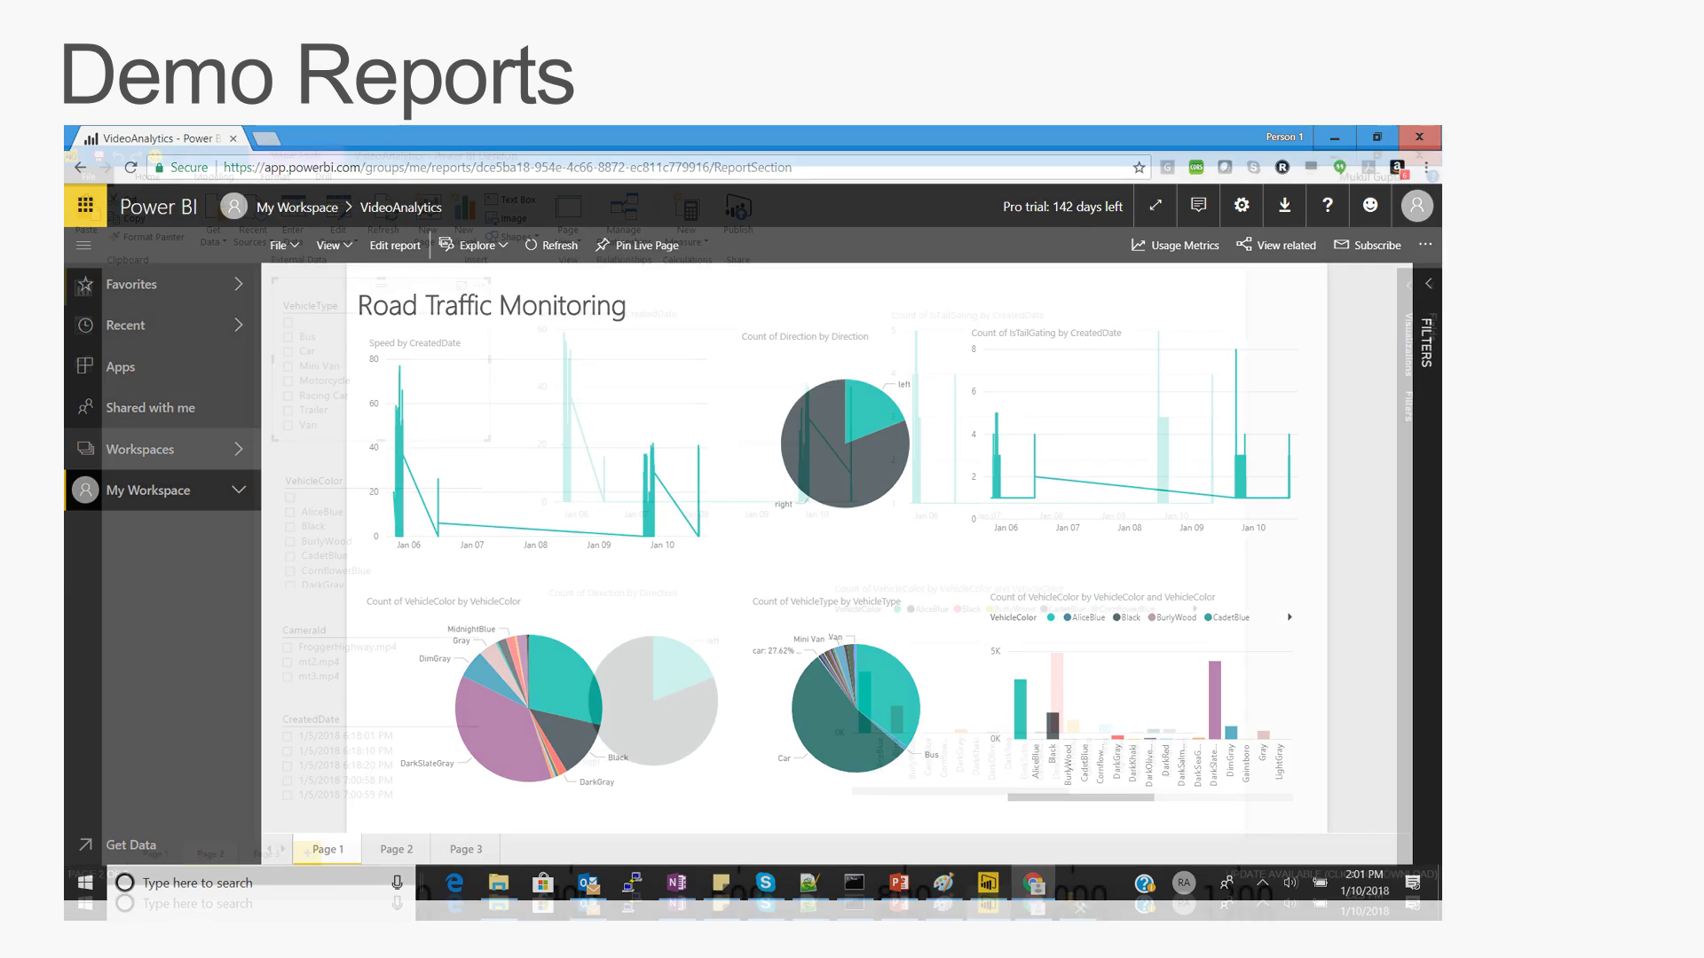